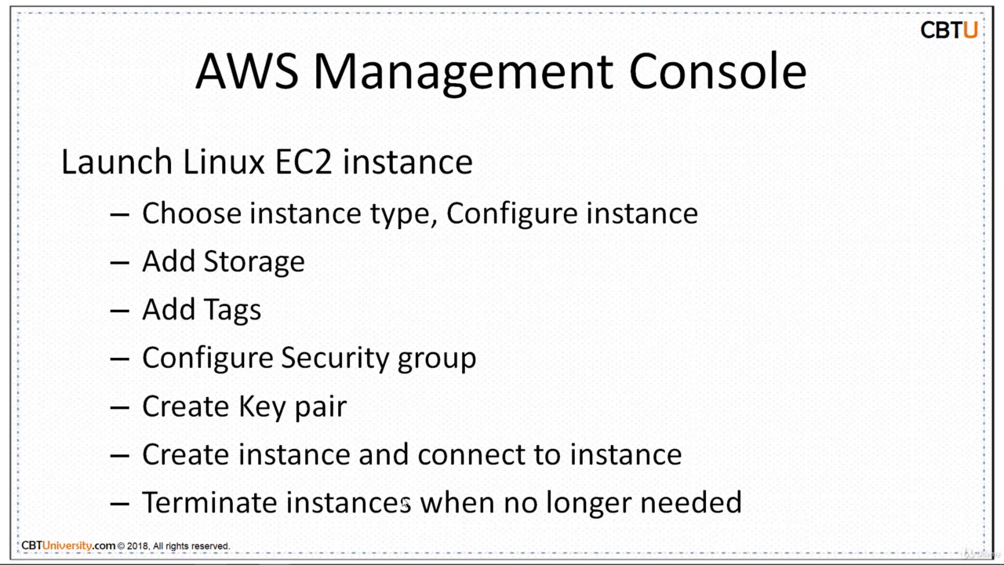
# Advance the slides to the 'Step 1: Choose an AMI' screenshot
pyautogui.click(404, 502)
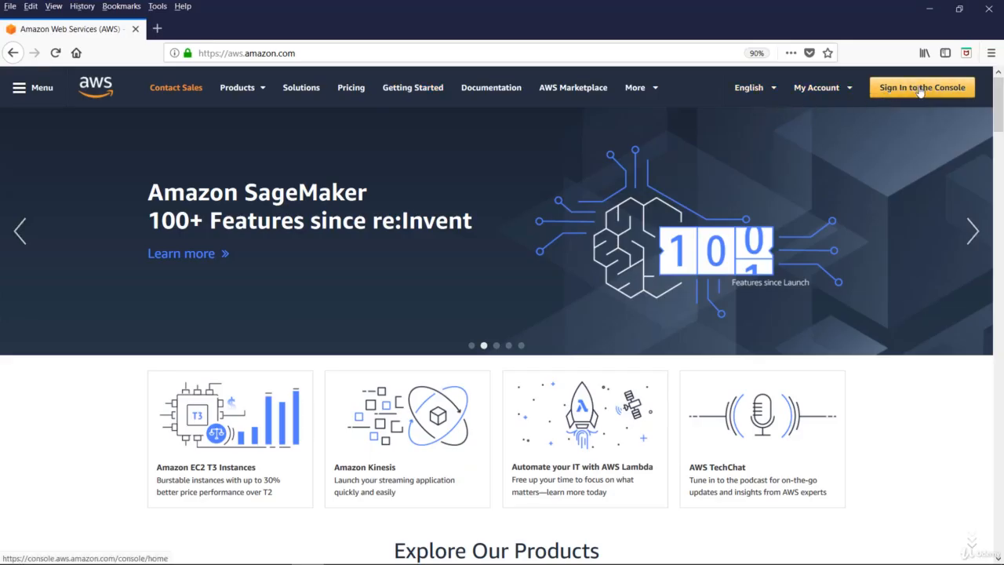
# Sign in to the AWS console and open EC2 from the Services list under Compute
pyautogui.click(921, 89)
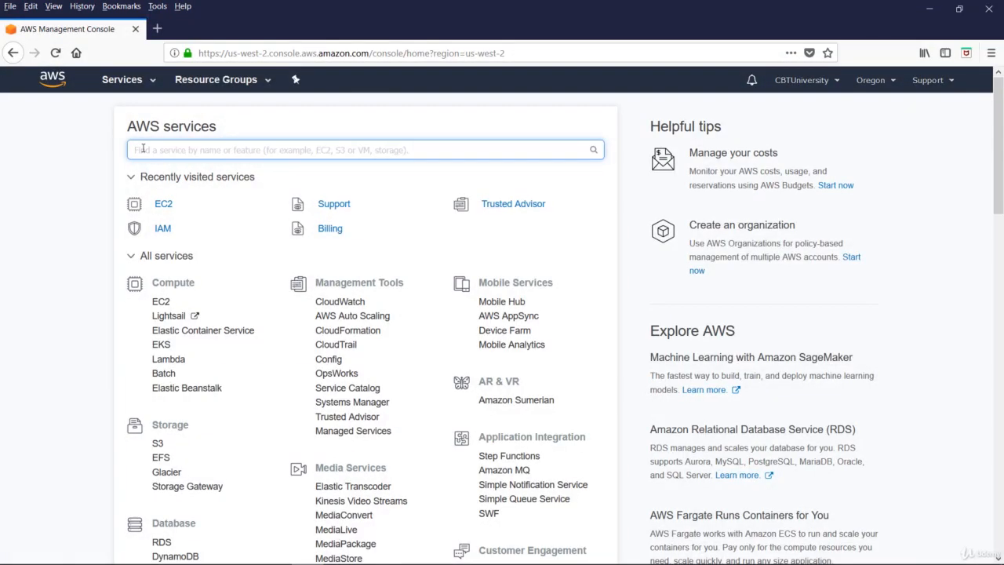
pyautogui.write('ec2')
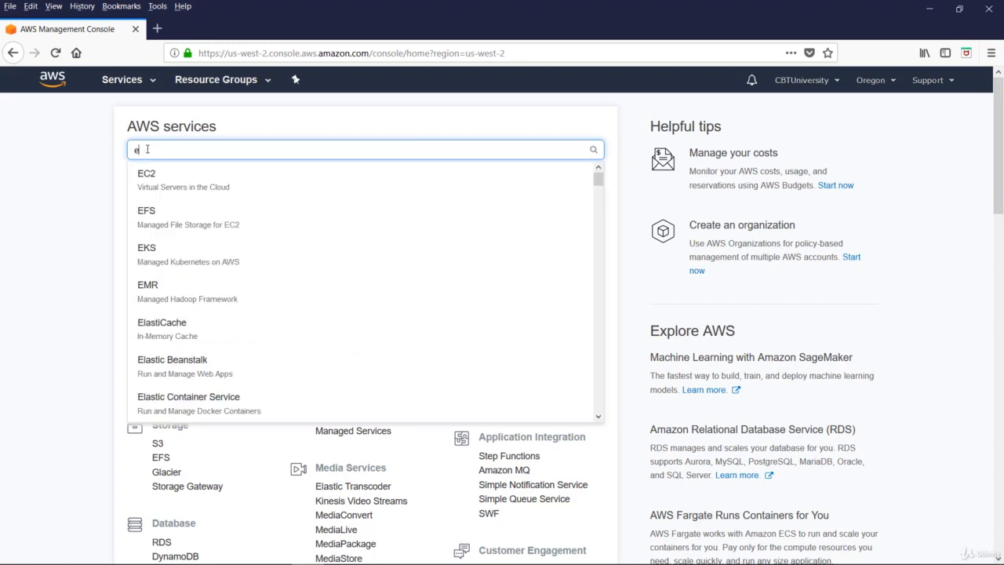
pyautogui.click(150, 85)
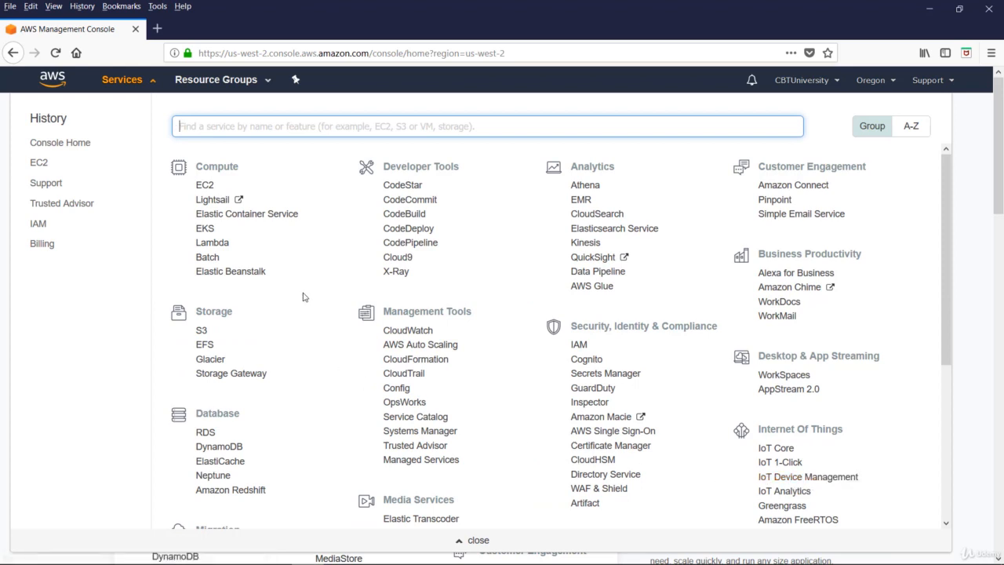
pyautogui.click(202, 185)
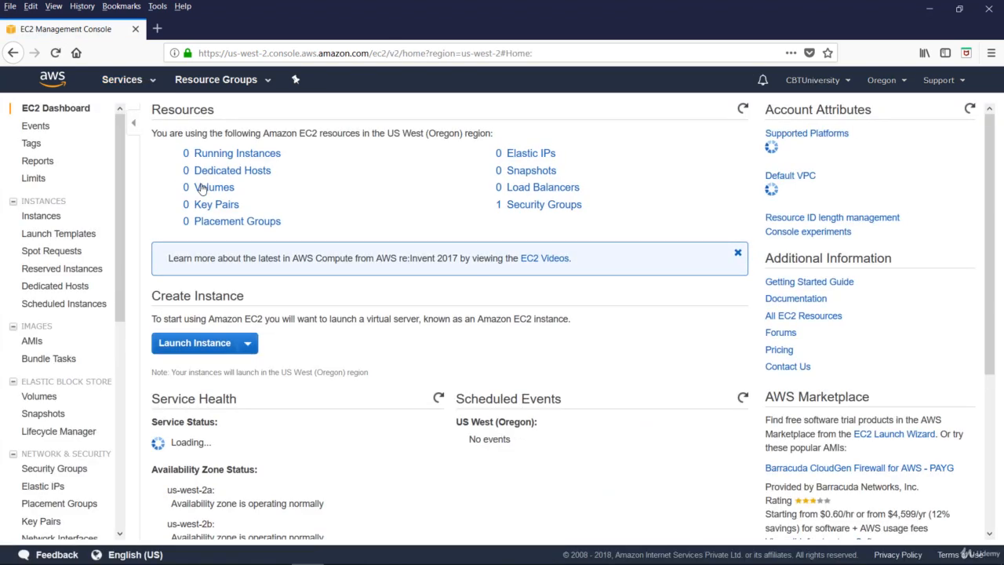
# Keep US West (Oregon) as the region and start the Launch Instance wizard
pyautogui.click(903, 82)
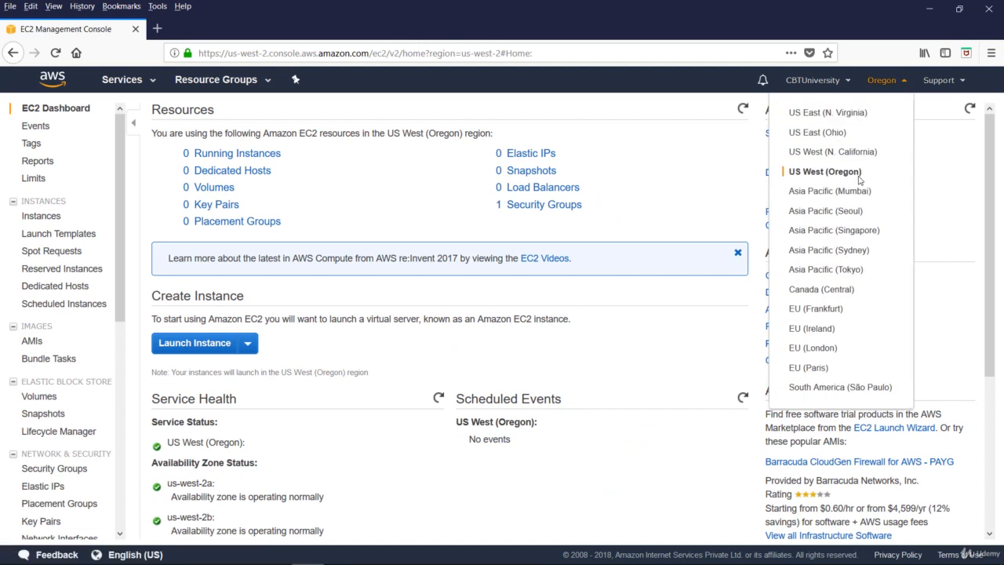
pyautogui.click(615, 109)
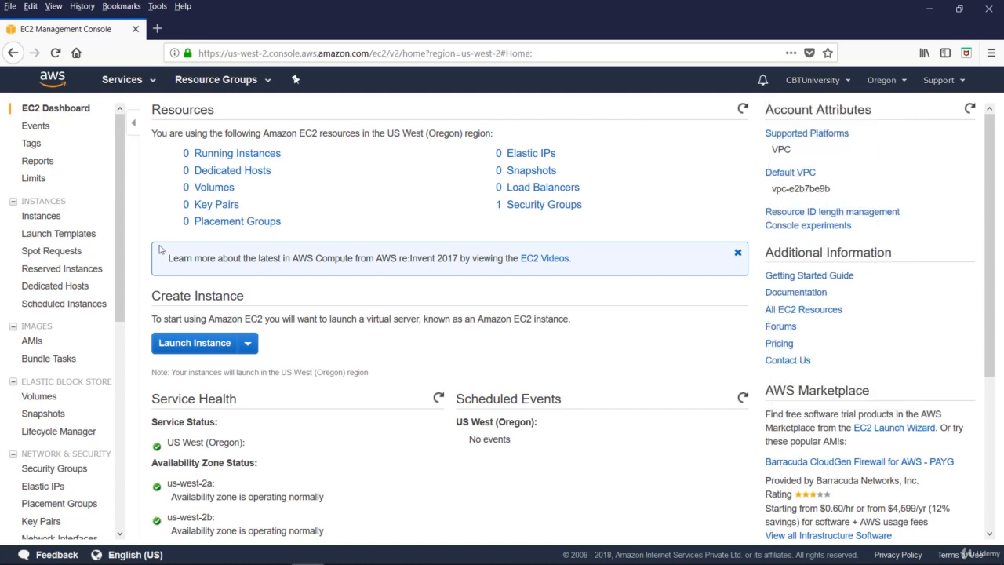
pyautogui.click(199, 350)
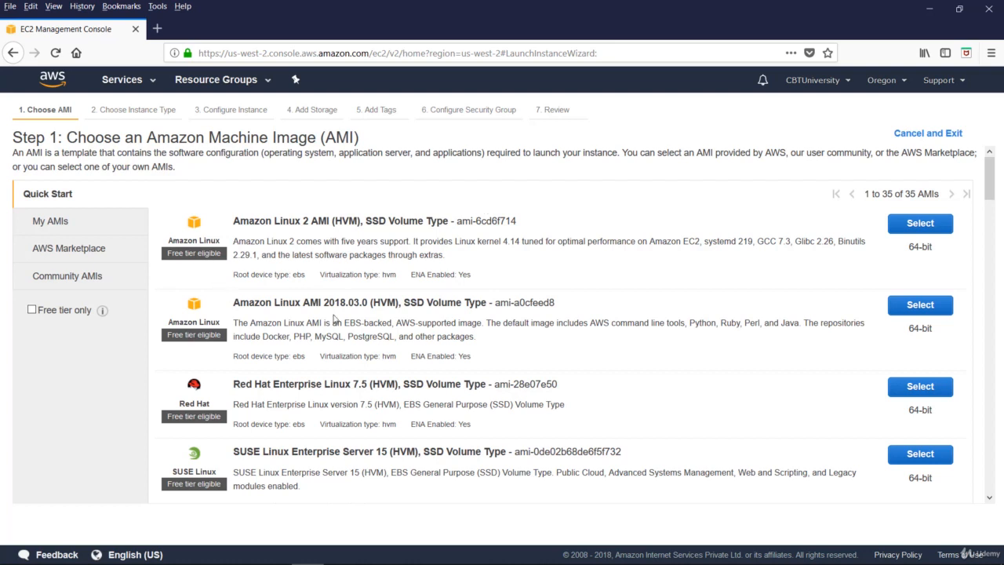
pyautogui.scroll(-5, 346, 338)
pyautogui.scroll(5, 249, 282)
pyautogui.click(48, 223)
pyautogui.click(67, 250)
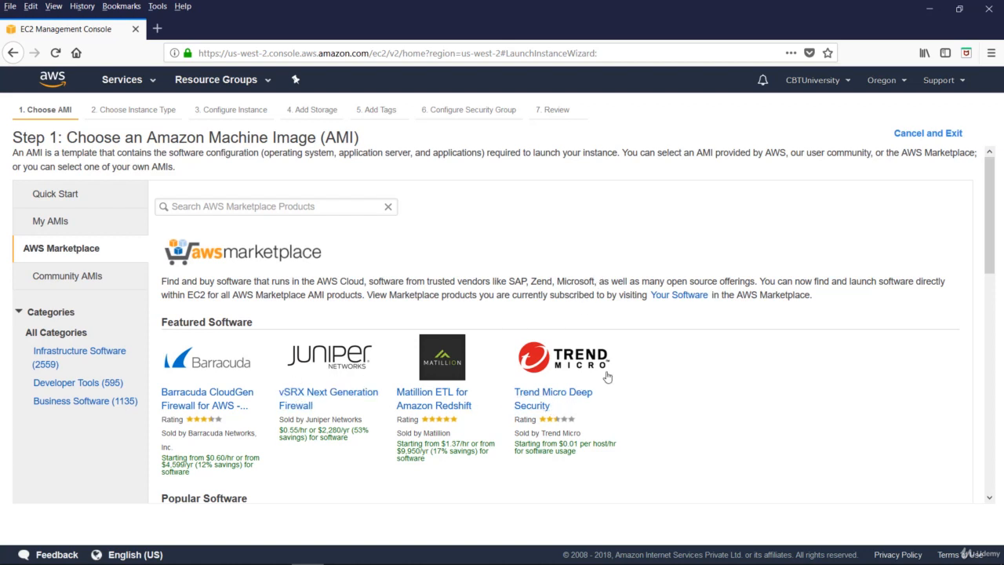
pyautogui.scroll(-3, 702, 390)
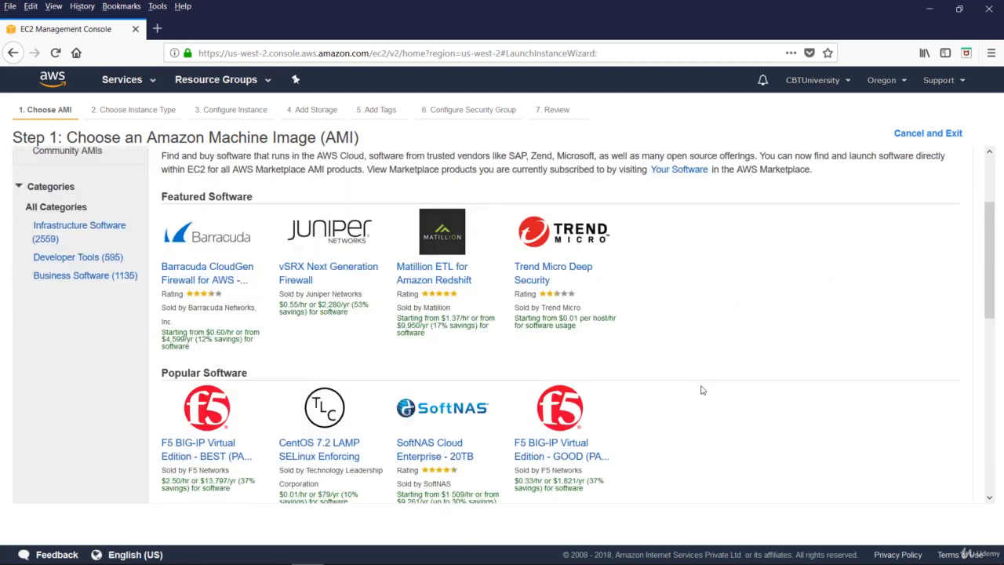
pyautogui.scroll(-3, 632, 345)
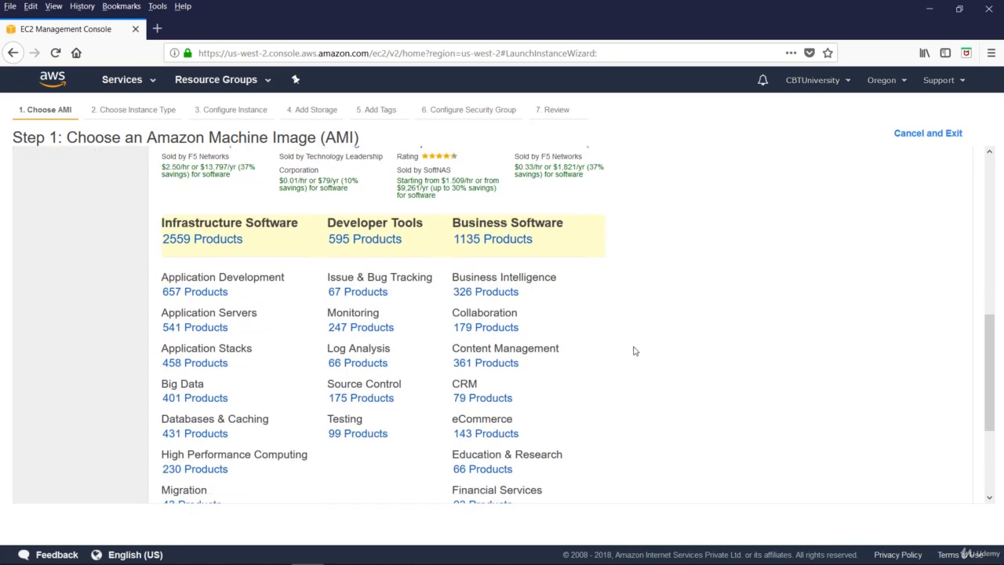
pyautogui.scroll(-1, 589, 462)
pyautogui.scroll(-4, 585, 455)
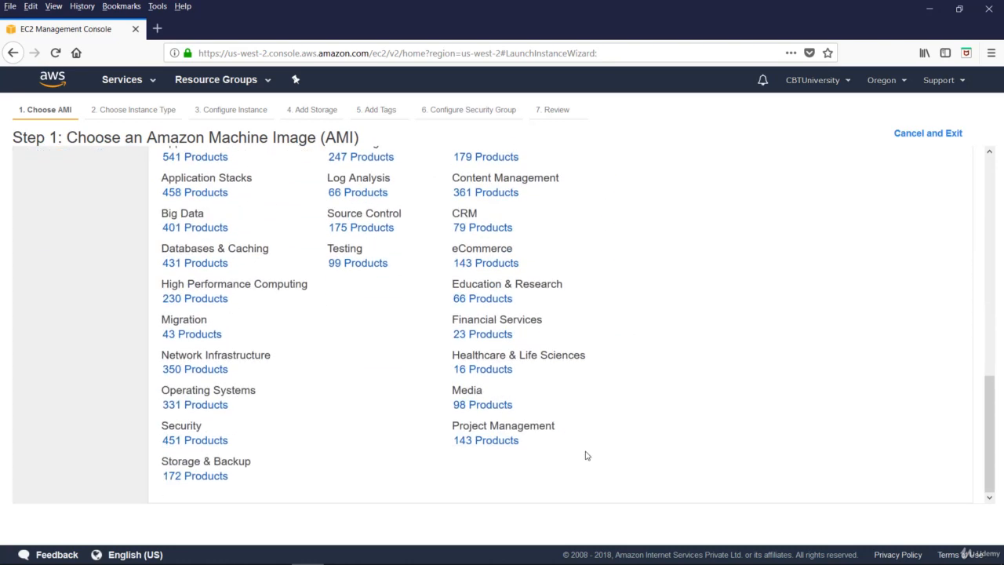
pyautogui.scroll(3, 572, 455)
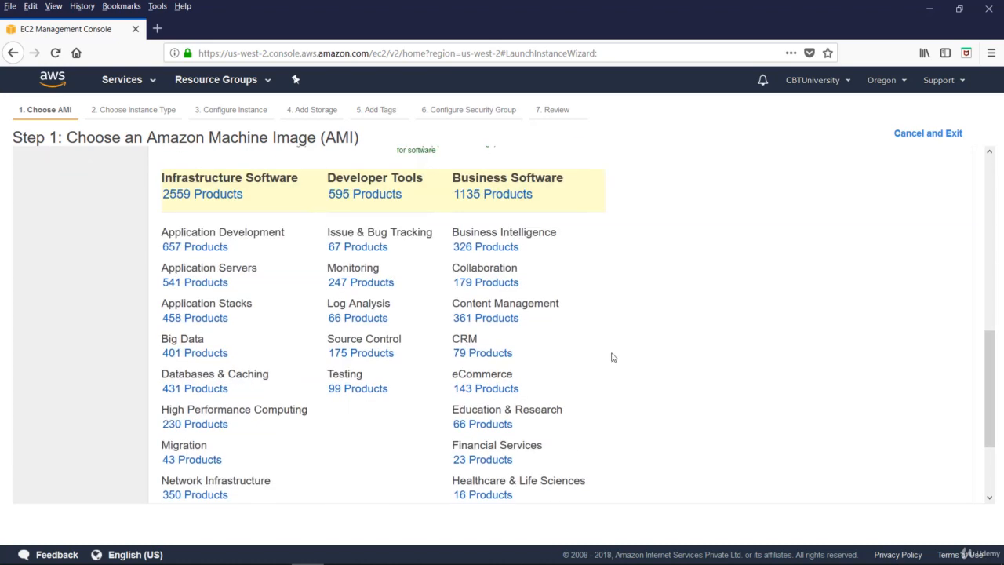
pyautogui.scroll(5, 612, 354)
pyautogui.scroll(2, 589, 330)
pyautogui.click(49, 195)
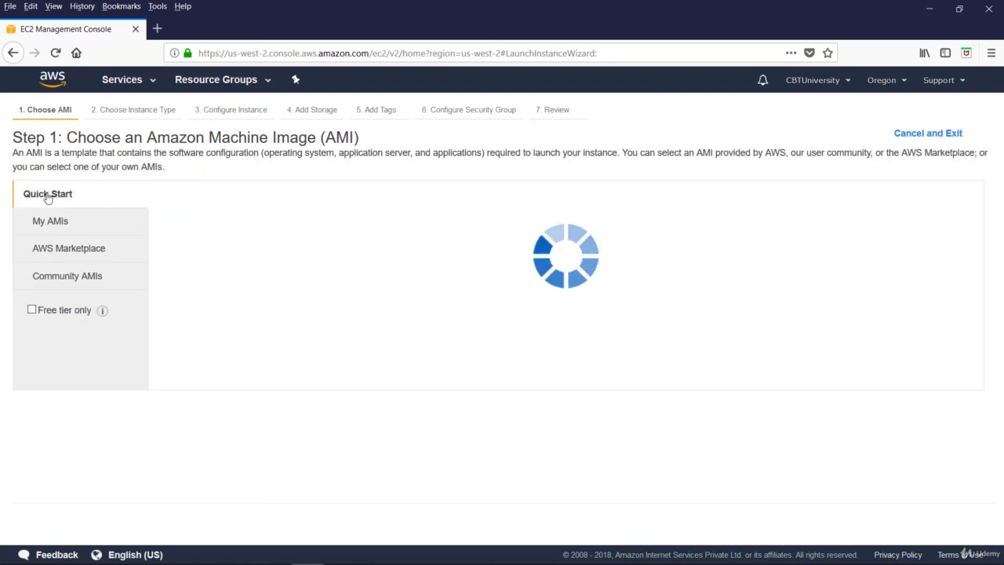
# Look at Community AMIs, then select Amazon Linux 2 AMI from Quick Start
pyautogui.click(50, 283)
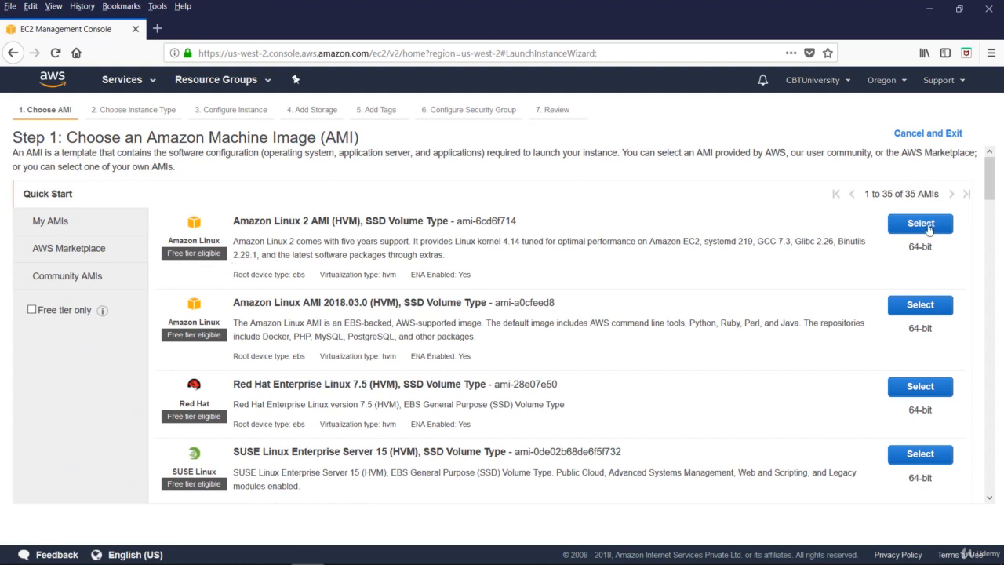
pyautogui.click(925, 225)
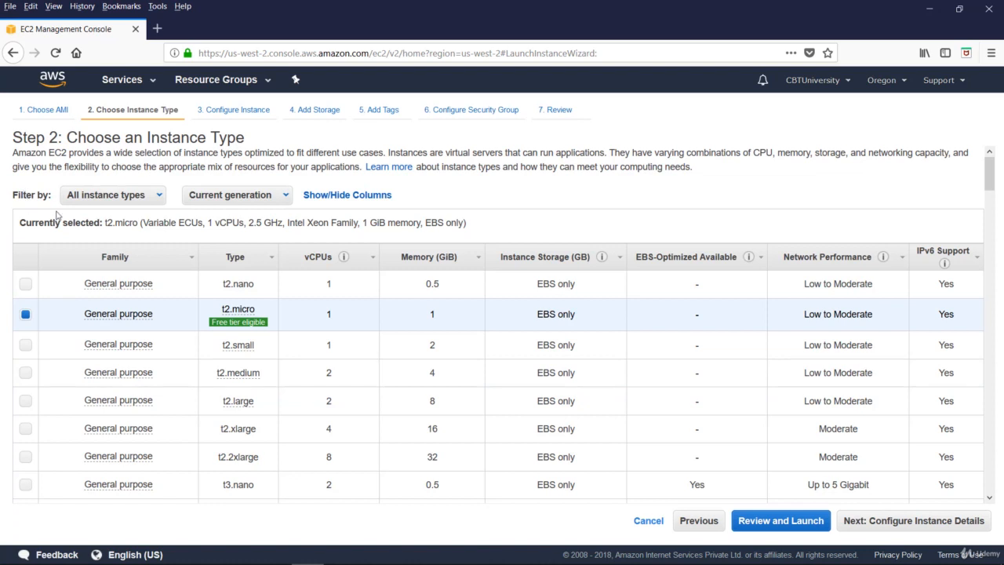
# Try the GPU graphics and memory optimized filters, reset to All instance types, and continue with t2.micro
pyautogui.click(160, 199)
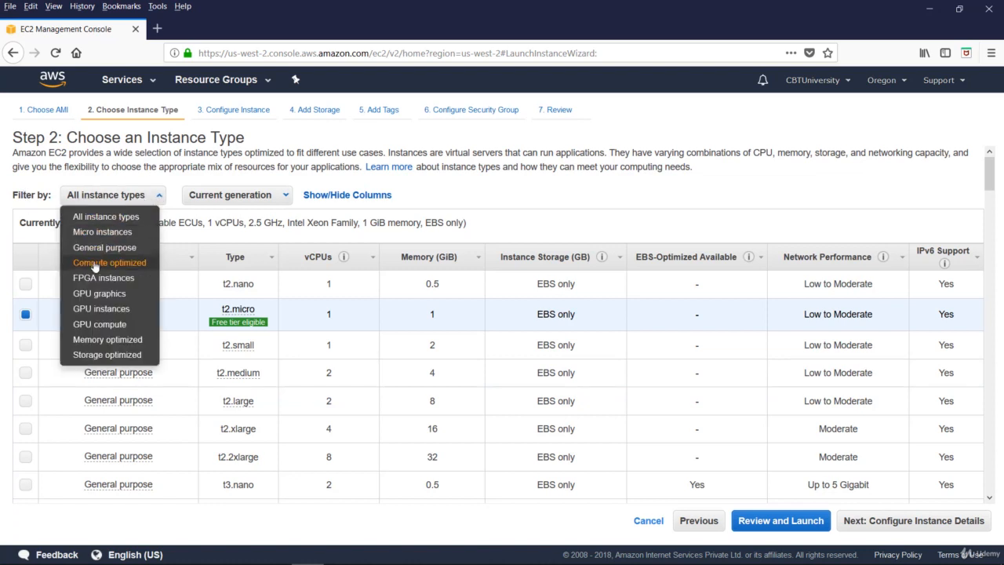
pyautogui.click(100, 294)
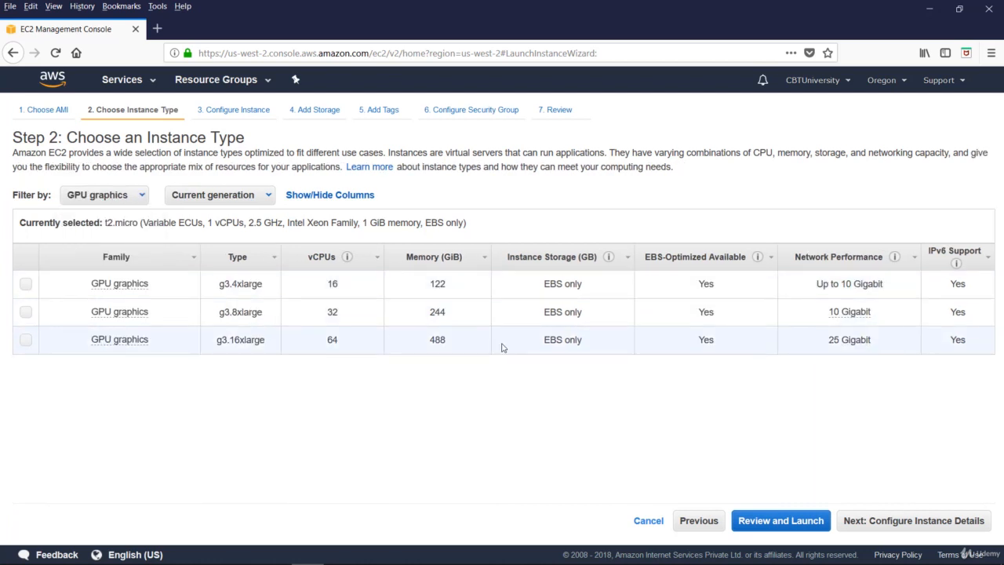
pyautogui.click(102, 194)
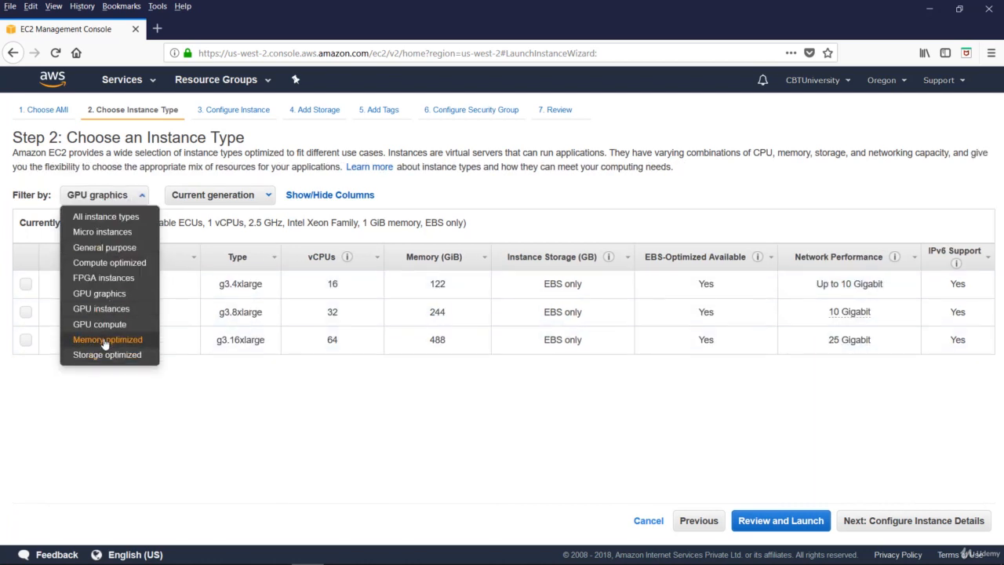
pyautogui.click(104, 342)
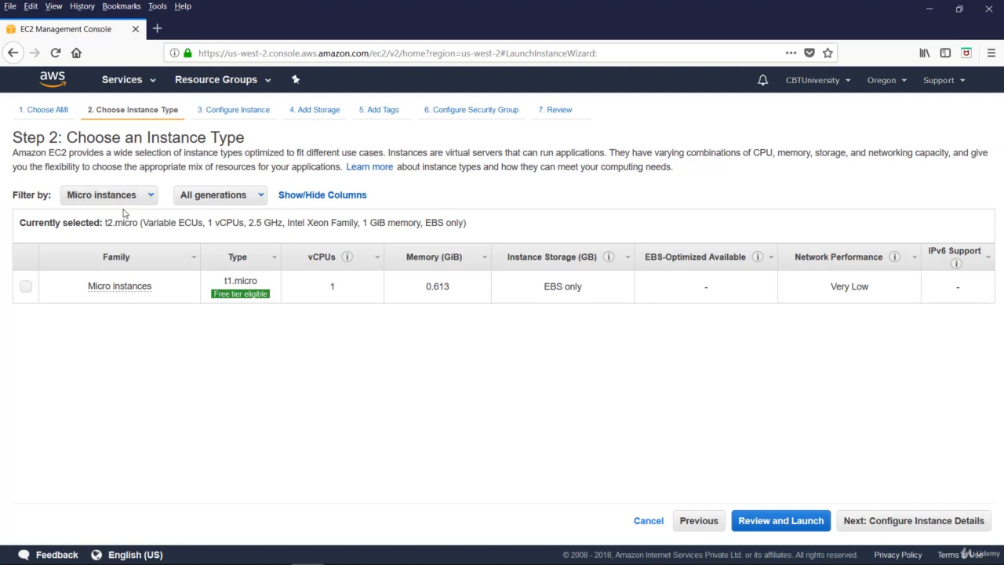
pyautogui.click(153, 195)
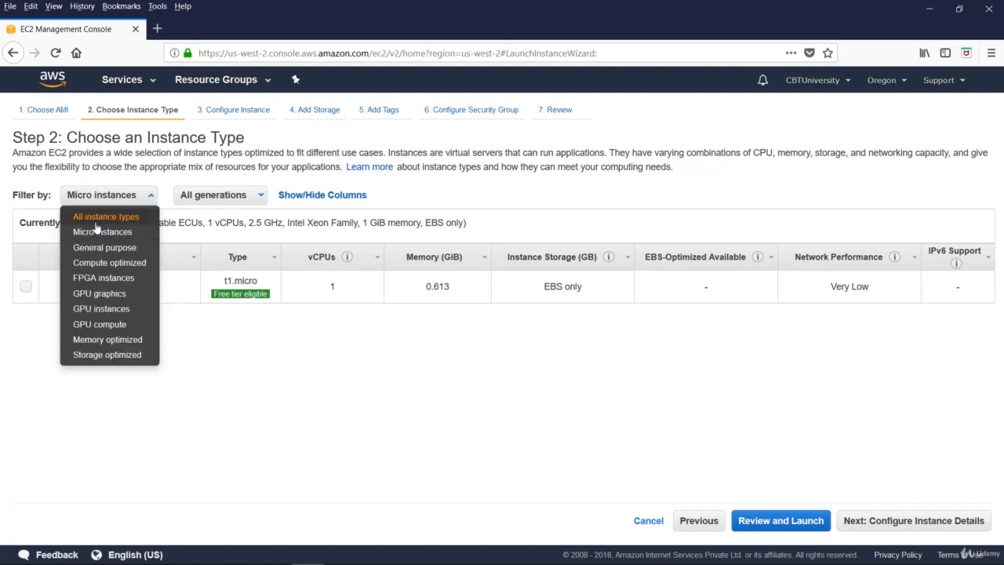
pyautogui.click(145, 215)
pyautogui.moveTo(256, 299)
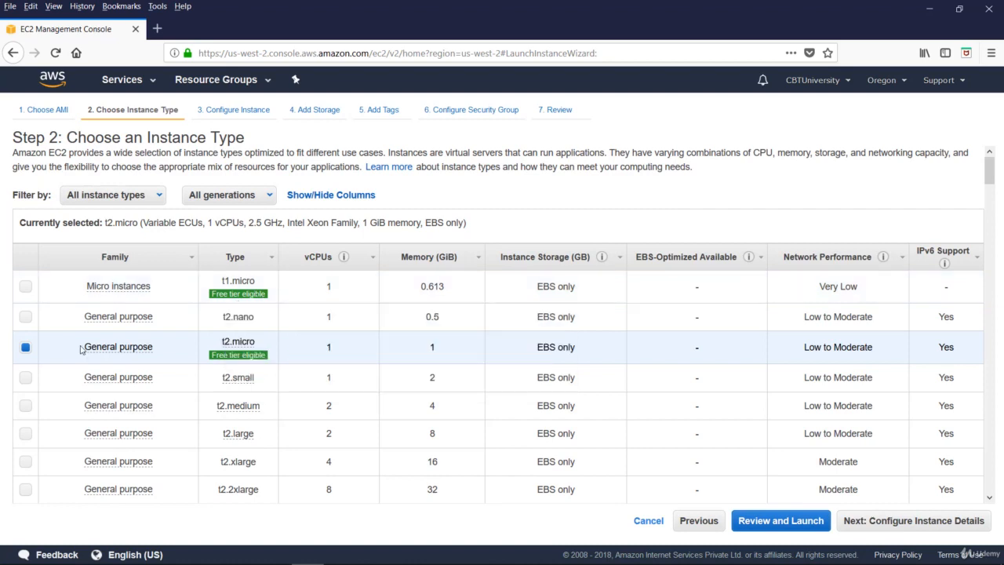
pyautogui.moveTo(247, 348)
pyautogui.click(905, 522)
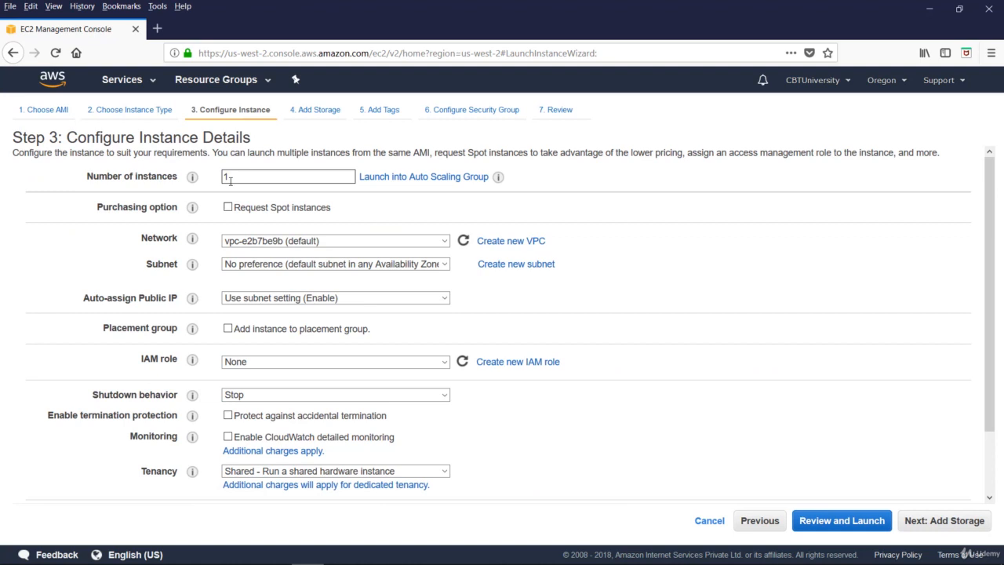
pyautogui.click(225, 176)
pyautogui.moveTo(499, 180)
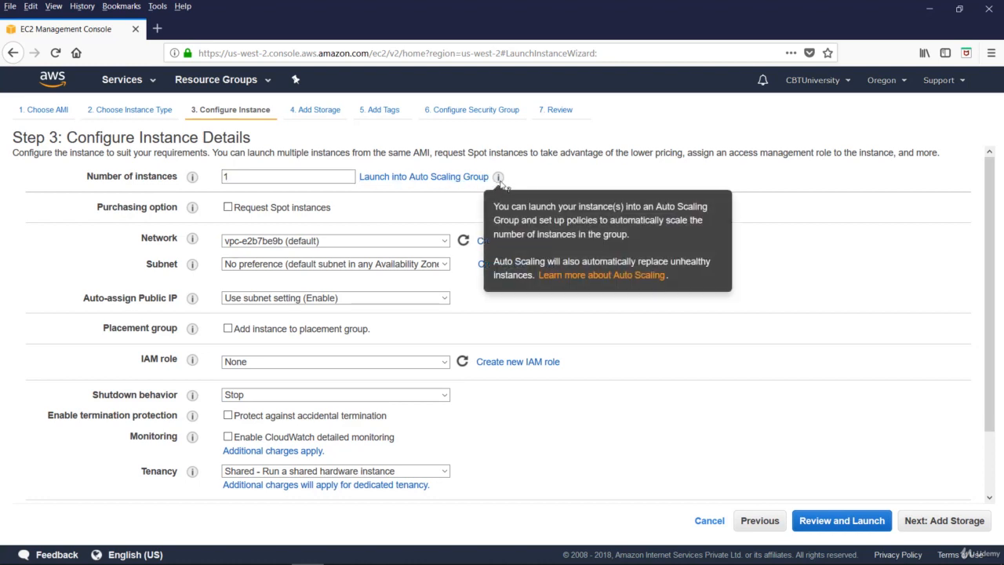
pyautogui.moveTo(194, 208)
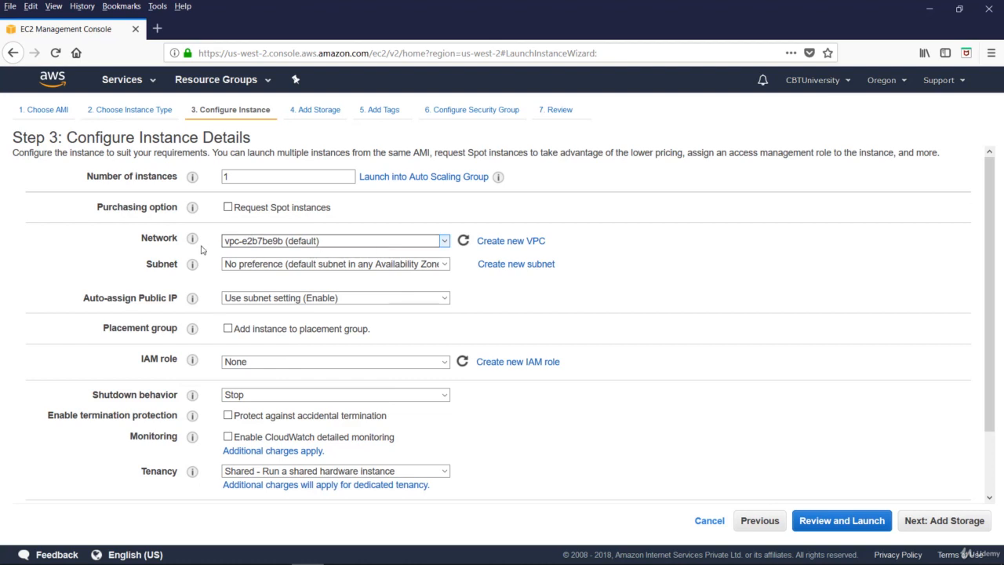
pyautogui.click(290, 241)
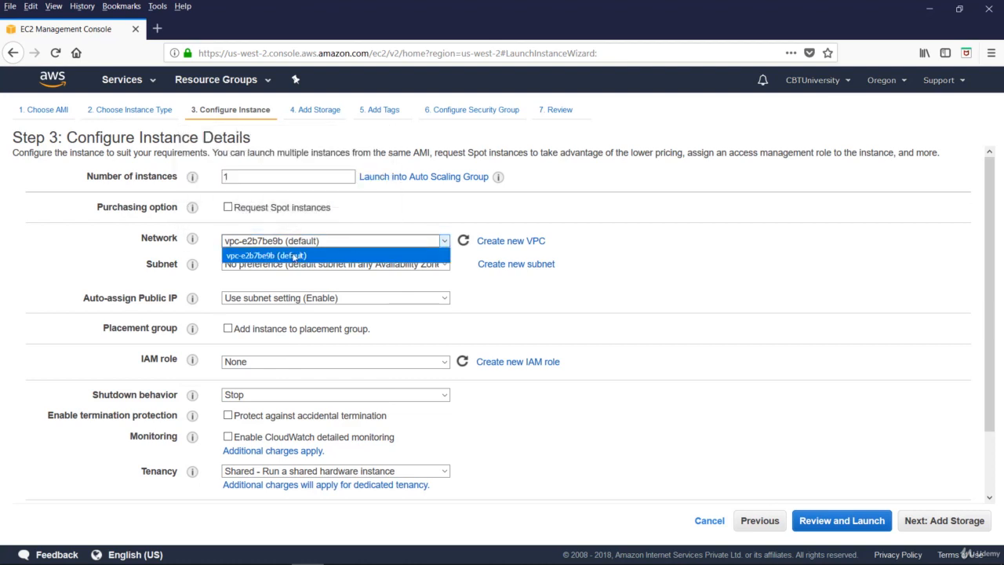
pyautogui.click(294, 254)
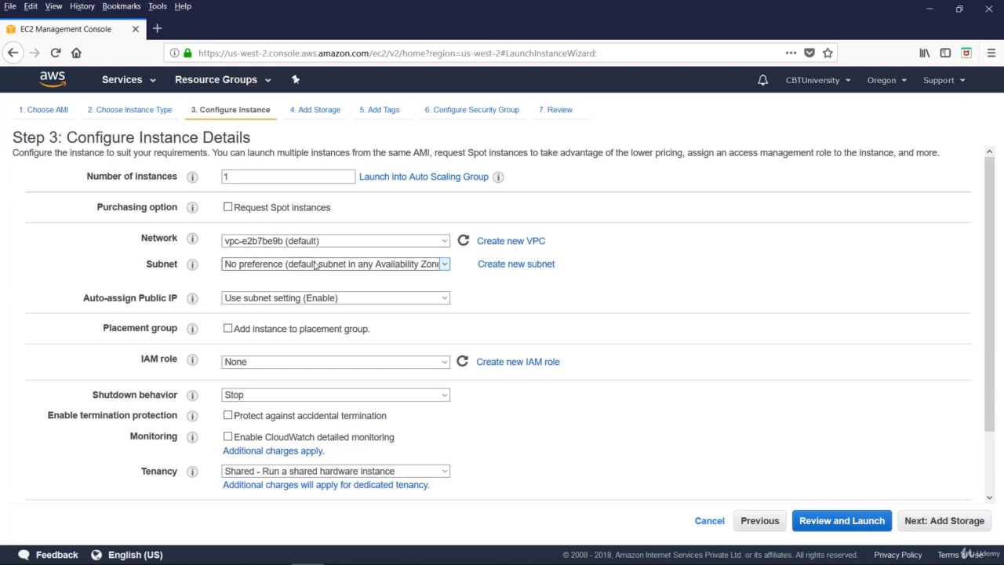
pyautogui.click(444, 264)
pyautogui.click(476, 281)
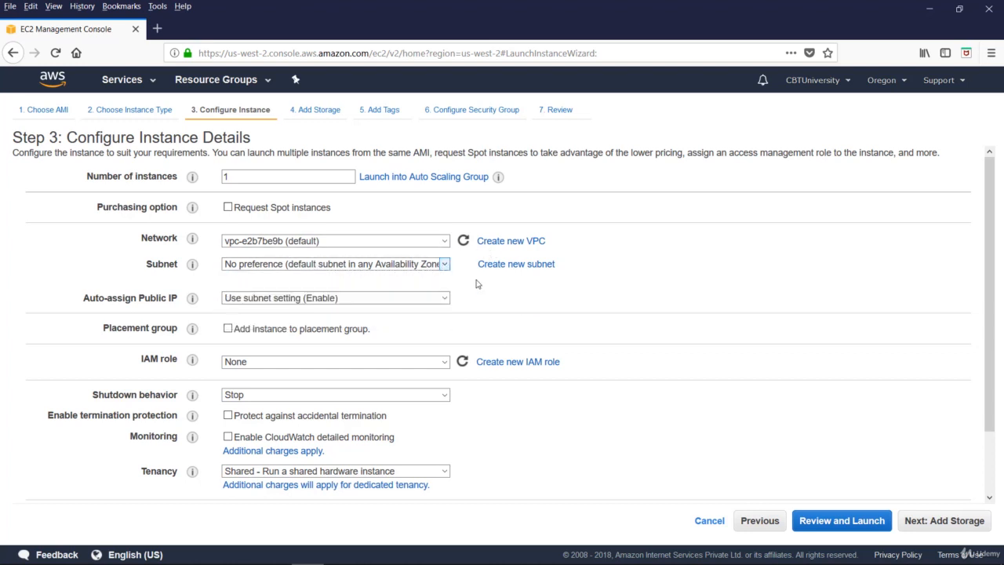
pyautogui.moveTo(476, 281); pyautogui.dragTo(530, 273)
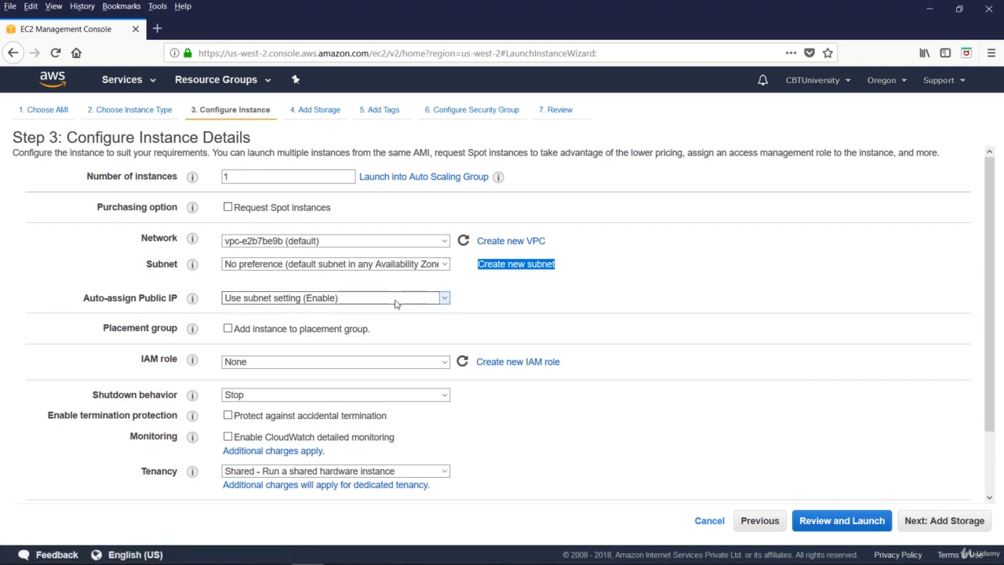
pyautogui.click(444, 298)
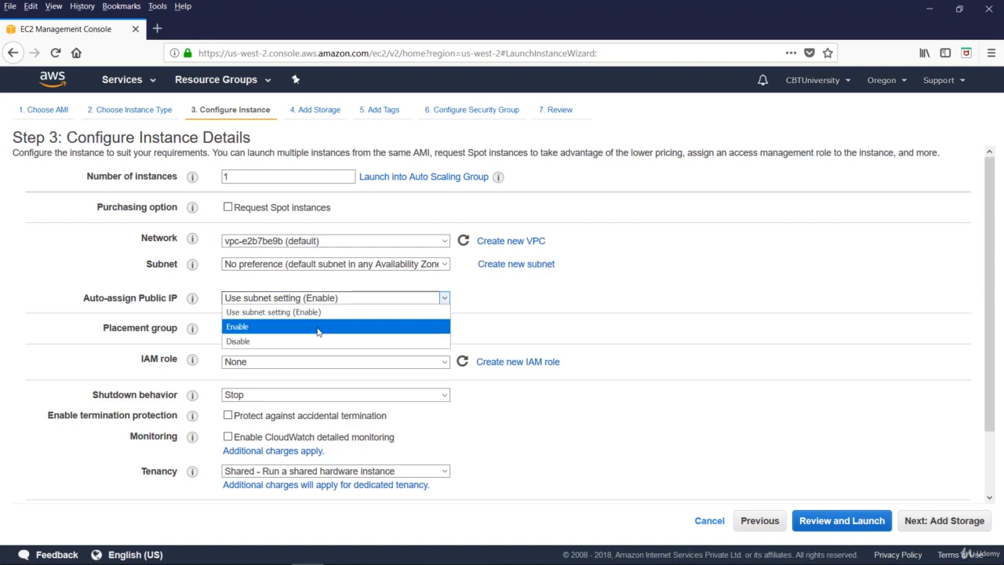
pyautogui.click(483, 303)
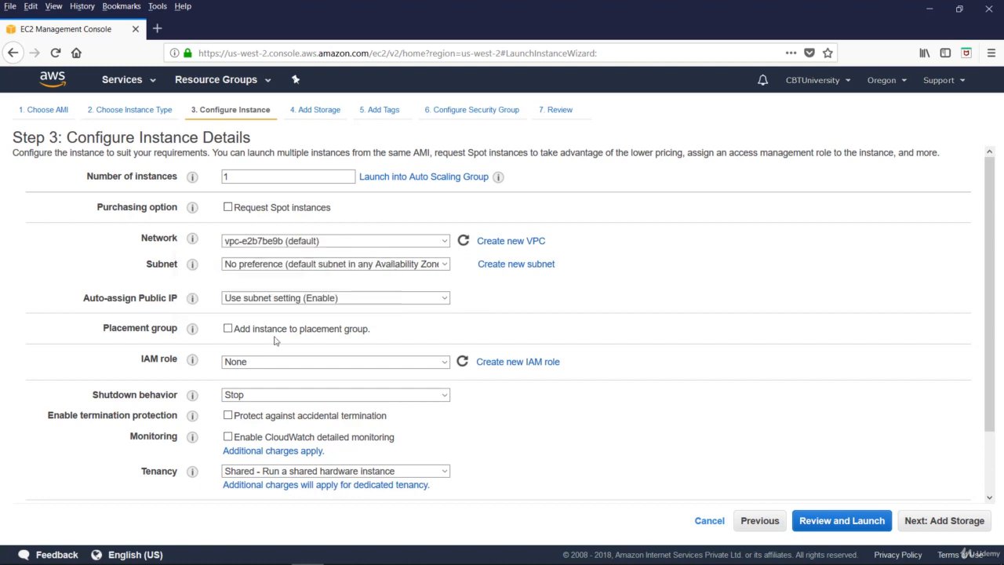
pyautogui.click(382, 364)
pyautogui.click(382, 364)
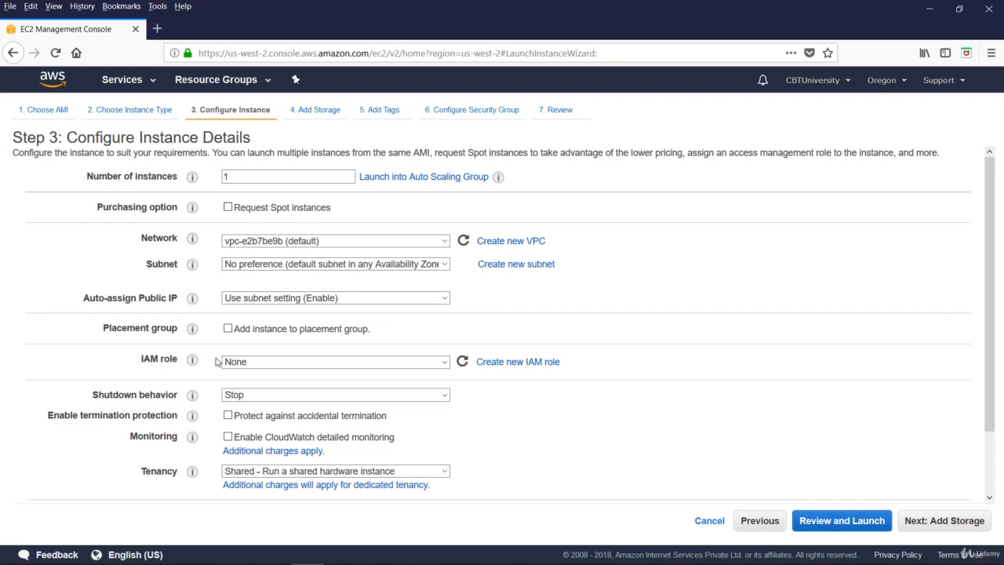
pyautogui.click(315, 398)
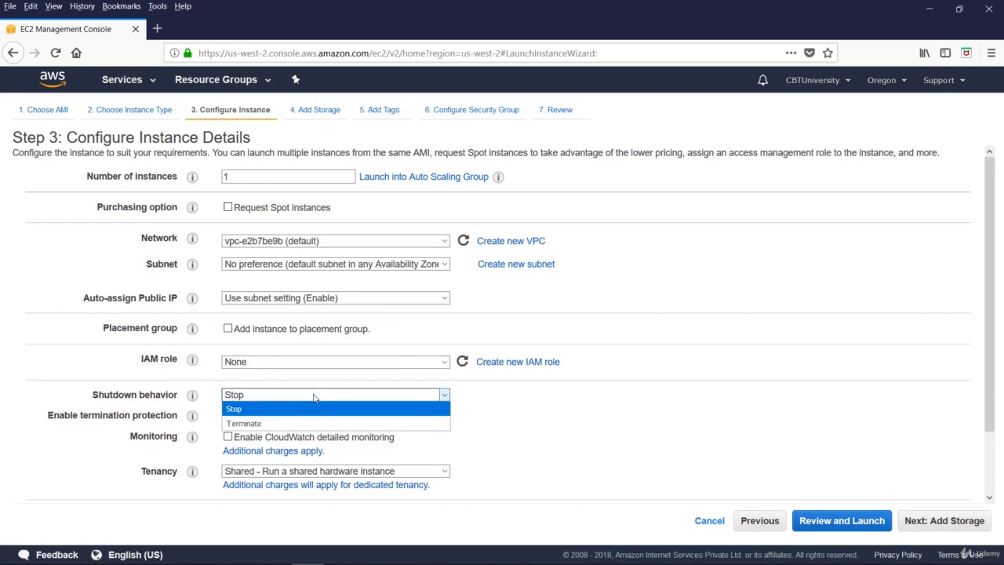
pyautogui.click(303, 384)
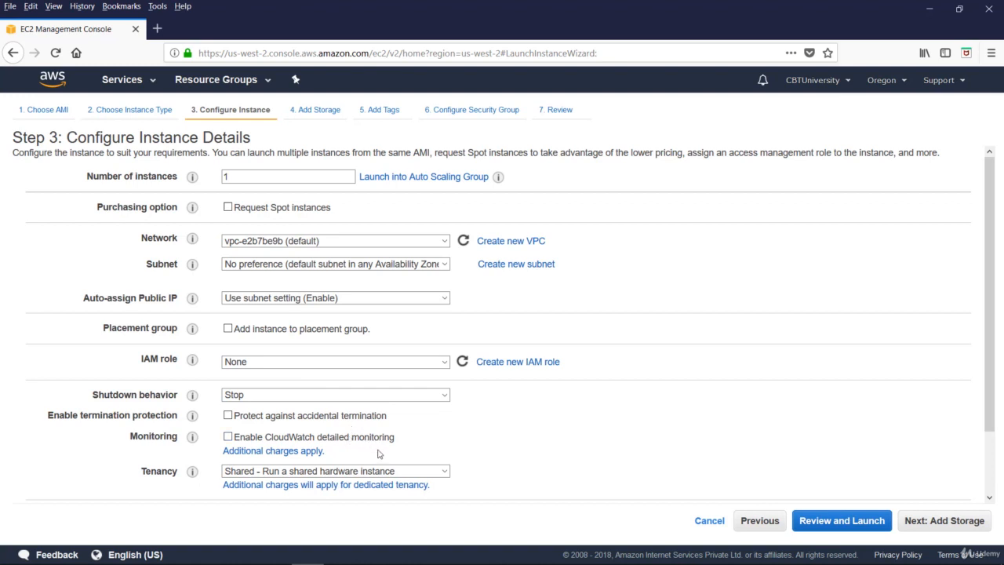
pyautogui.scroll(-2, 378, 454)
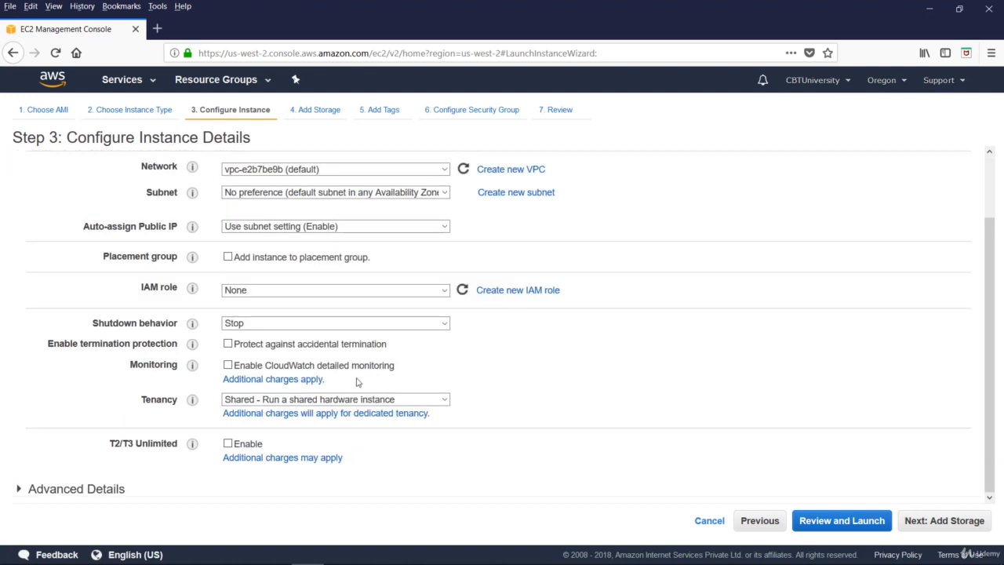
pyautogui.click(251, 383)
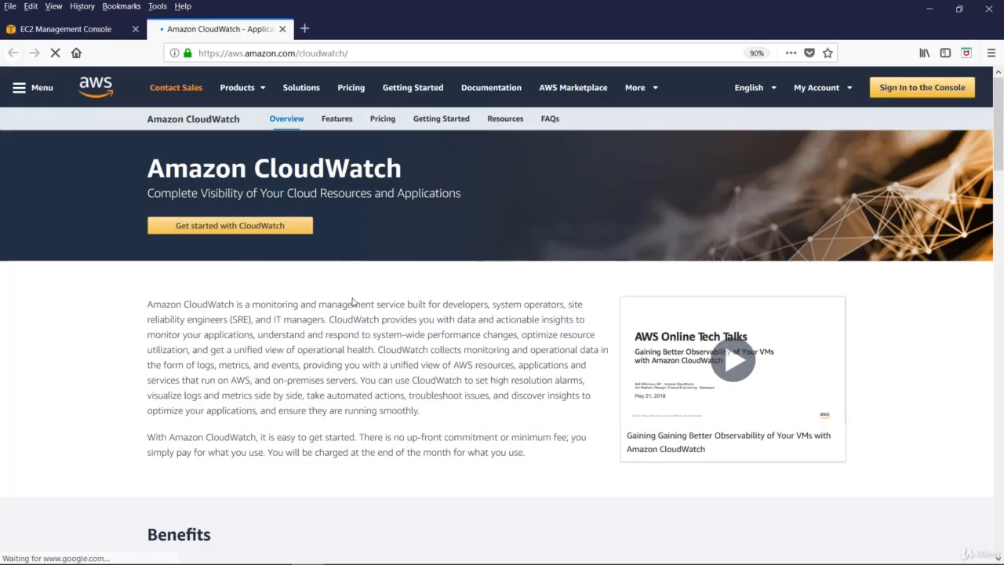
pyautogui.click(282, 29)
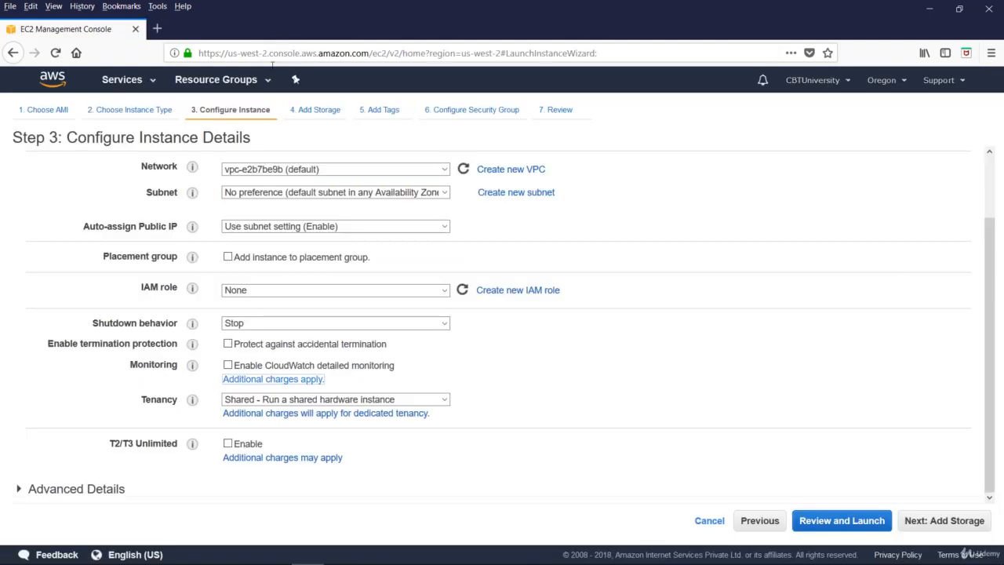
pyautogui.click(443, 401)
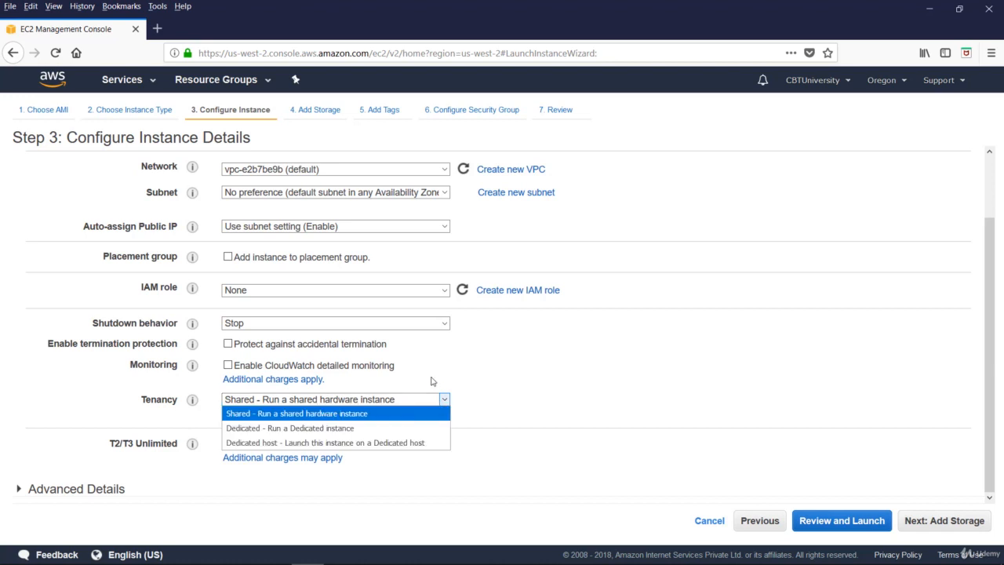
pyautogui.click(434, 383)
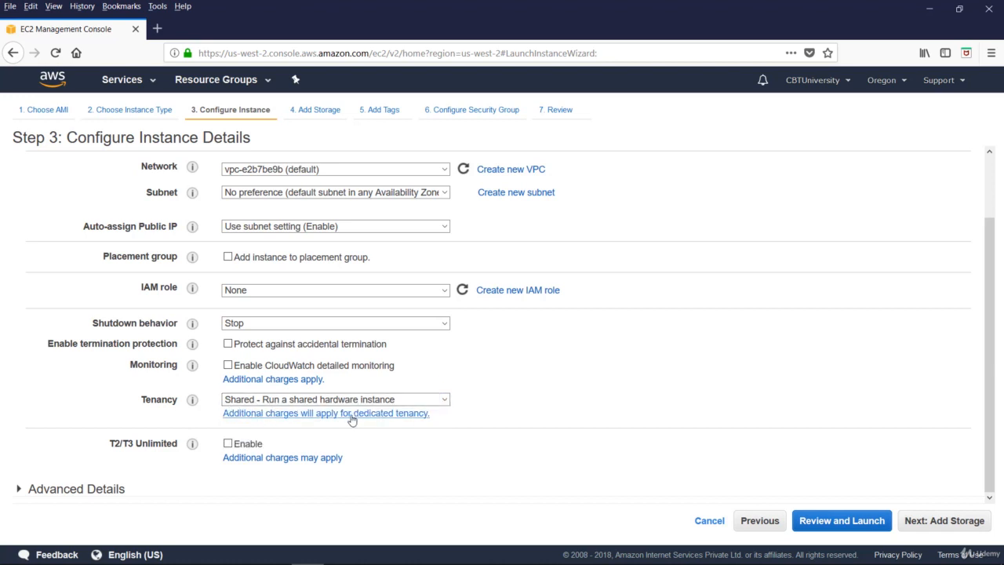
pyautogui.click(264, 419)
pyautogui.click(279, 419)
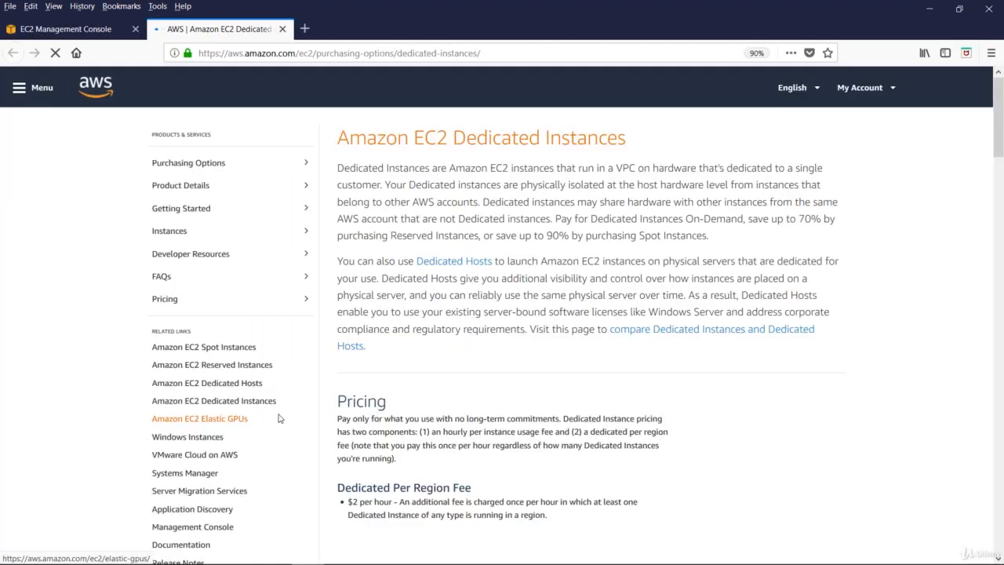
pyautogui.scroll(-3, 585, 366)
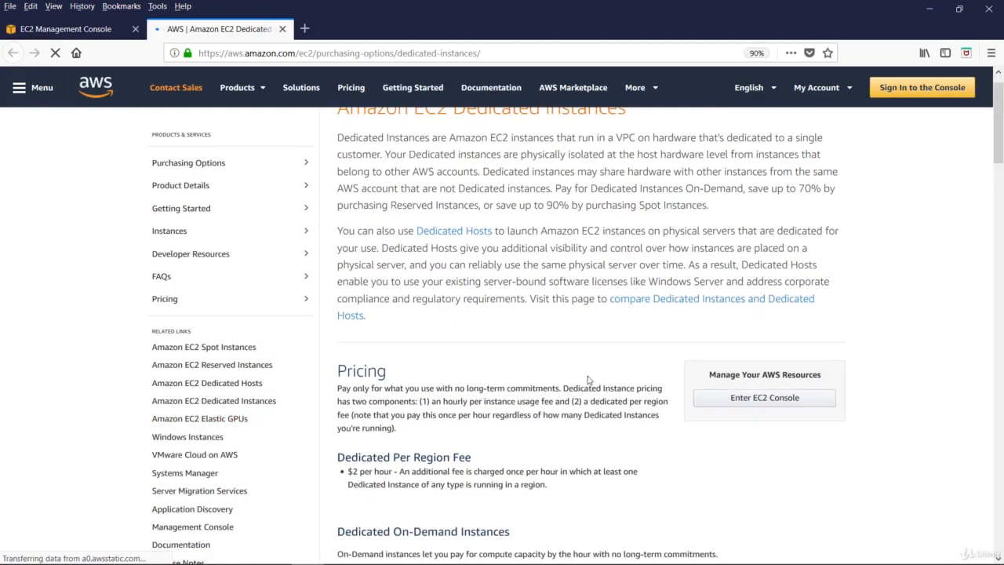
pyautogui.scroll(-15, 589, 386)
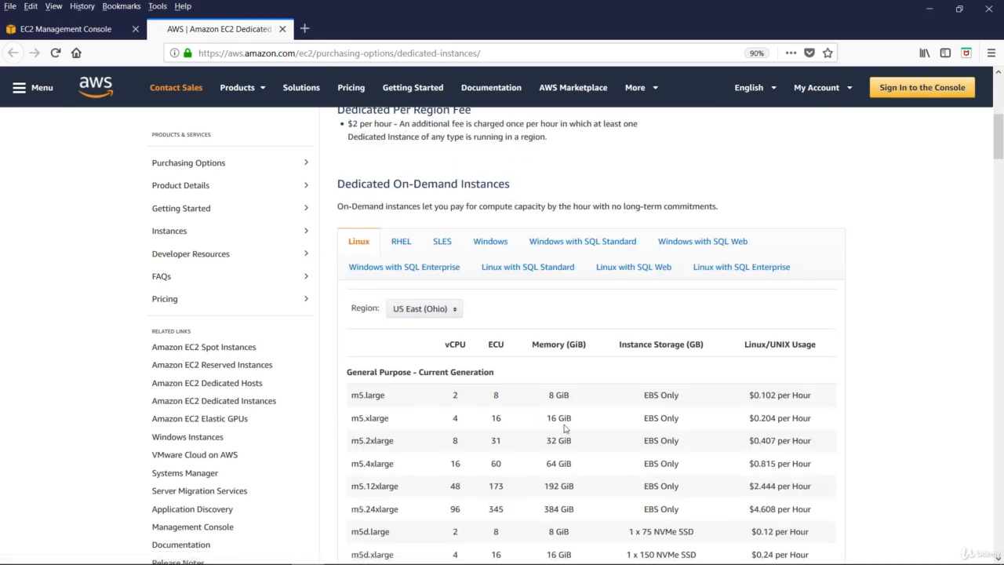
pyautogui.hotkey('ctrl', 'w')
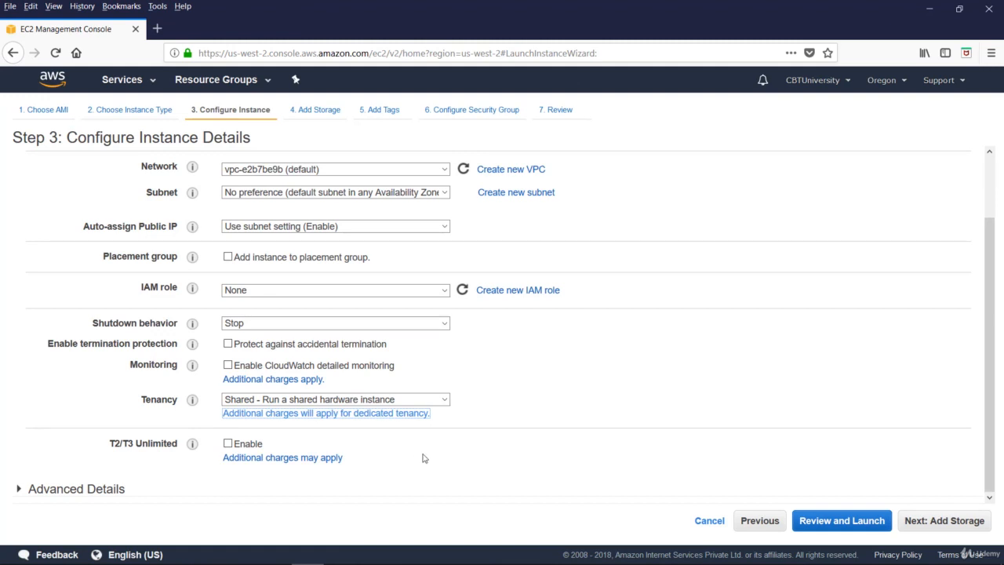
# Check the T2/T3 Unlimited docs, expand Advanced Details, and proceed to Add Storage
pyautogui.click(269, 458)
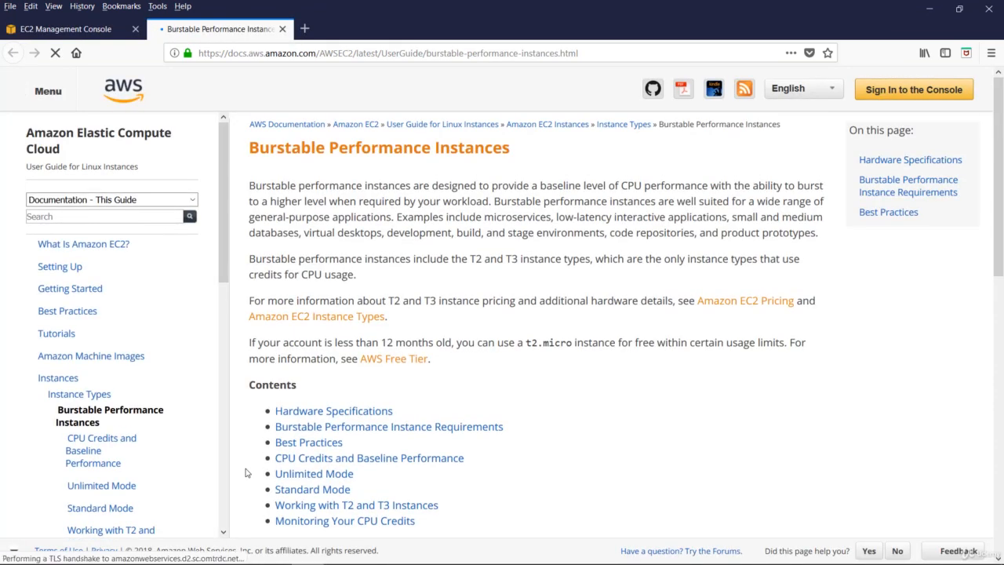
pyautogui.hotkey('ctrl', 'w')
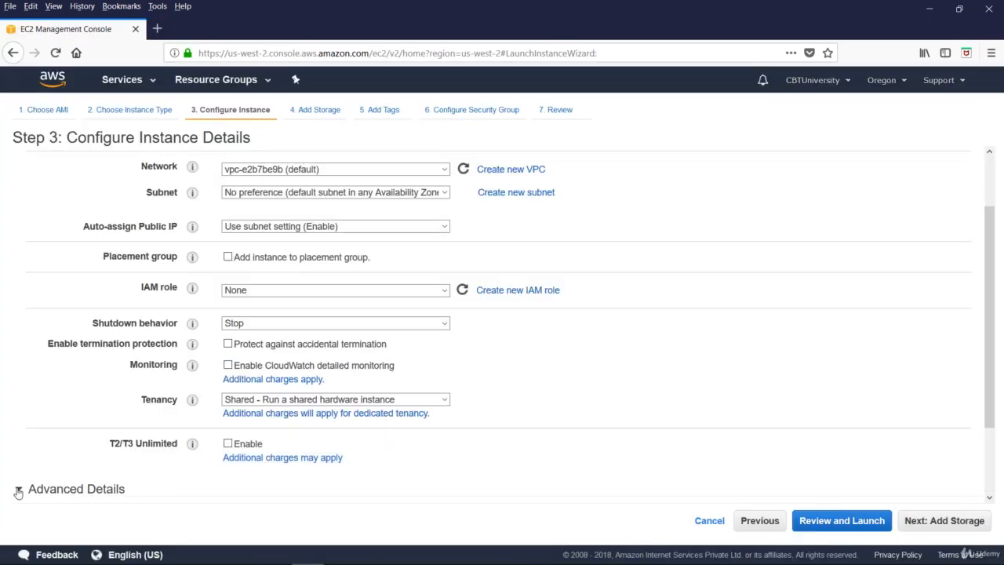
pyautogui.click(18, 491)
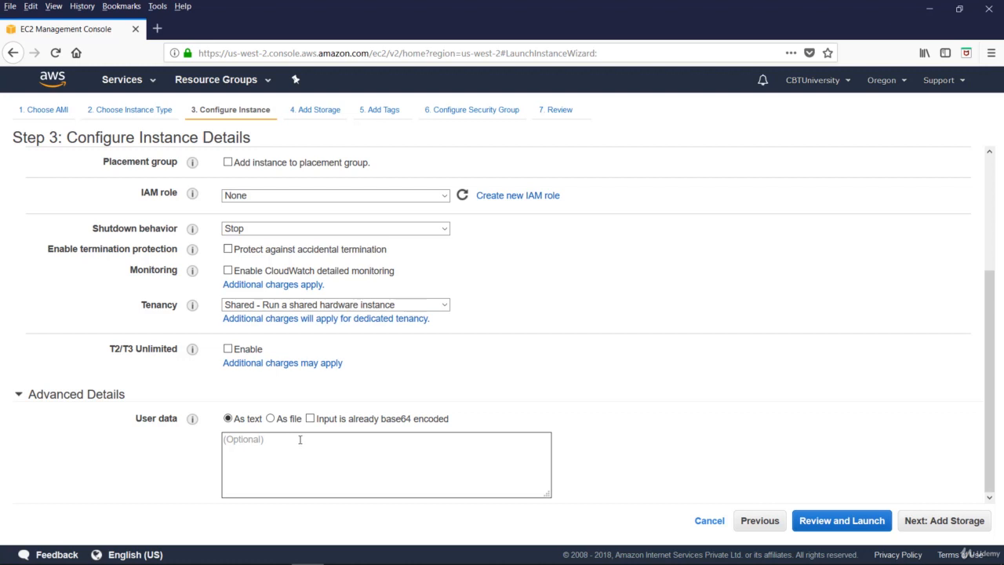
pyautogui.click(941, 521)
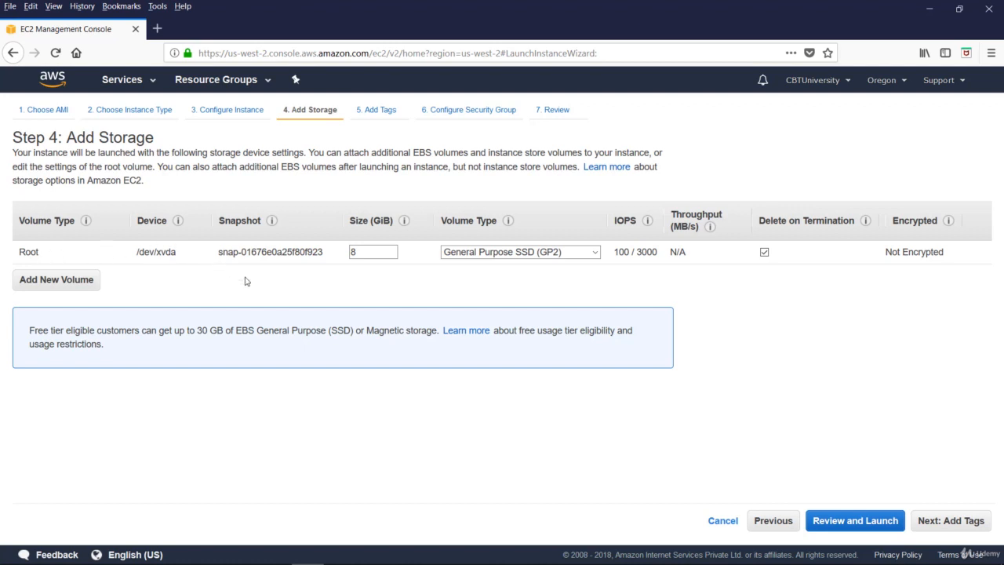
pyautogui.moveTo(88, 225)
pyautogui.click(368, 251)
pyautogui.click(595, 255)
pyautogui.click(480, 268)
pyautogui.moveTo(638, 242)
pyautogui.click(70, 280)
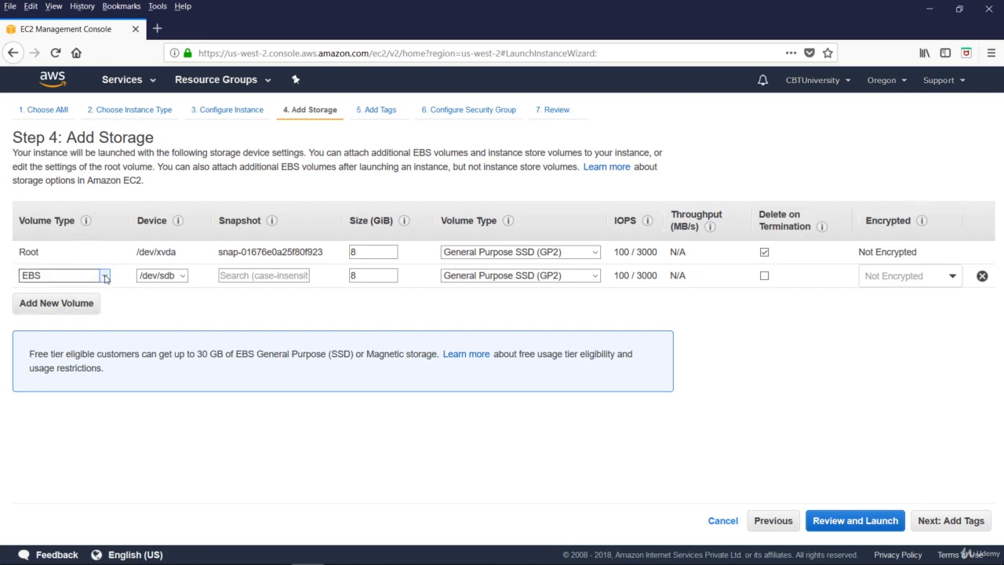
pyautogui.click(105, 276)
pyautogui.click(86, 222)
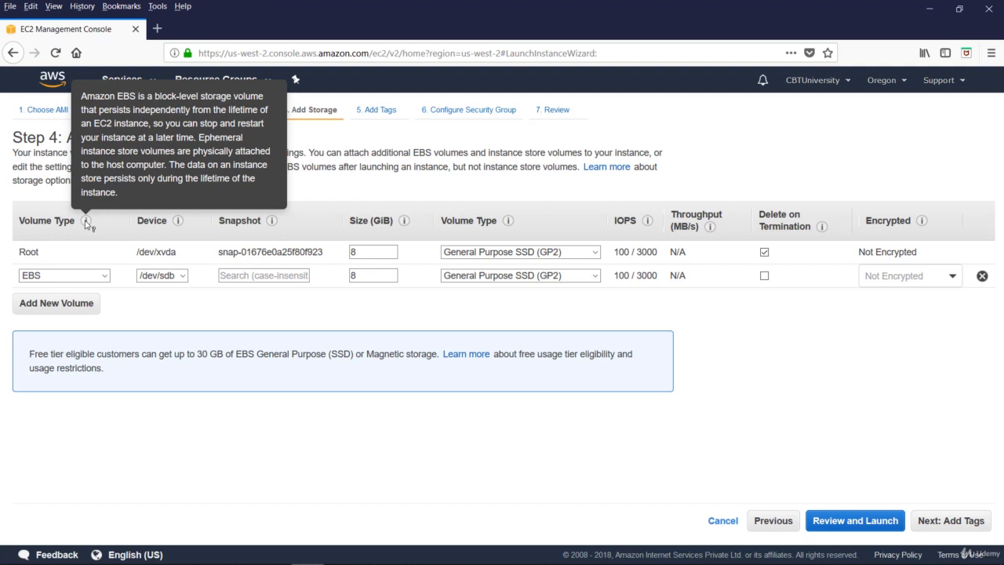
pyautogui.click(184, 276)
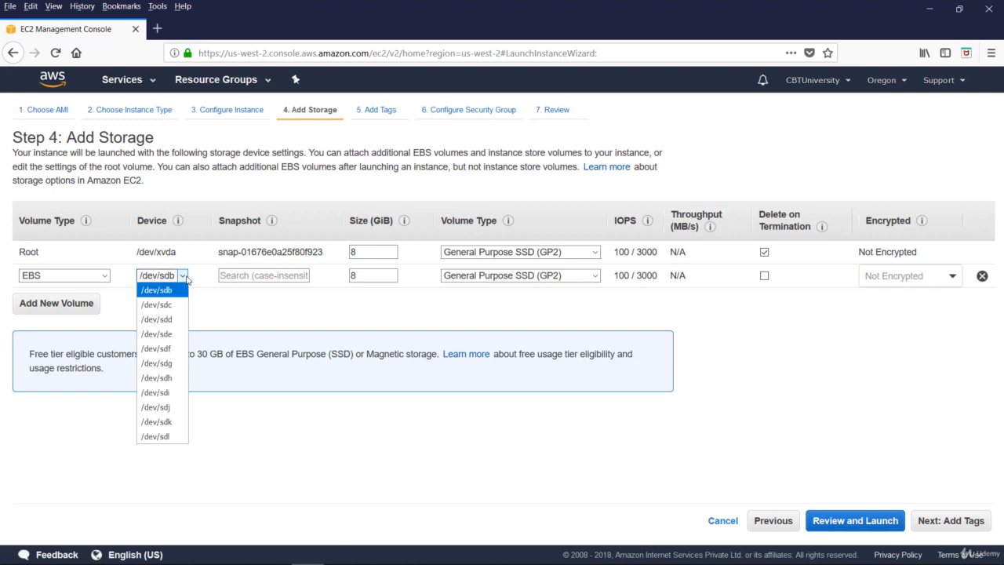
pyautogui.click(187, 280)
pyautogui.click(286, 273)
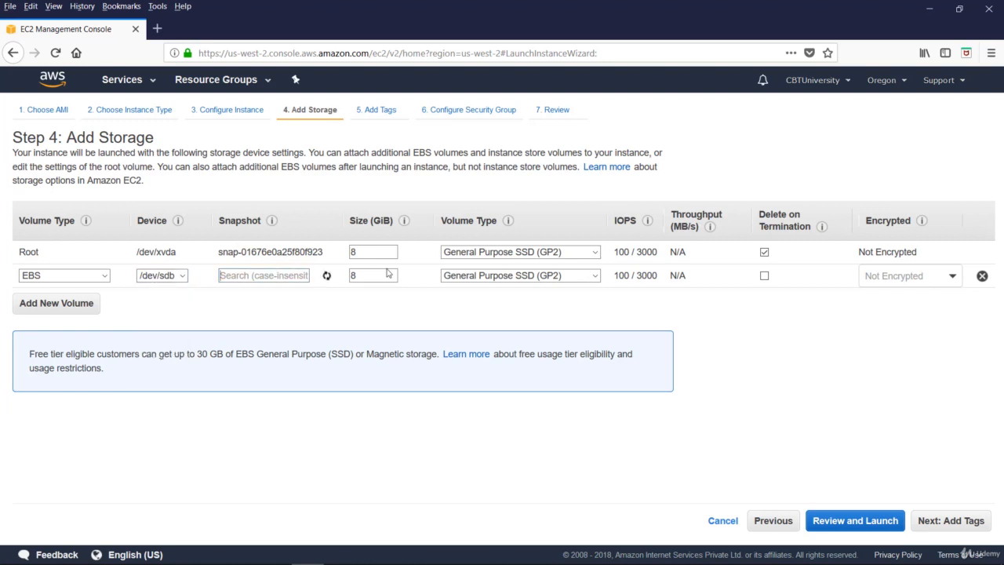
pyautogui.doubleClick(371, 275)
pyautogui.click(596, 275)
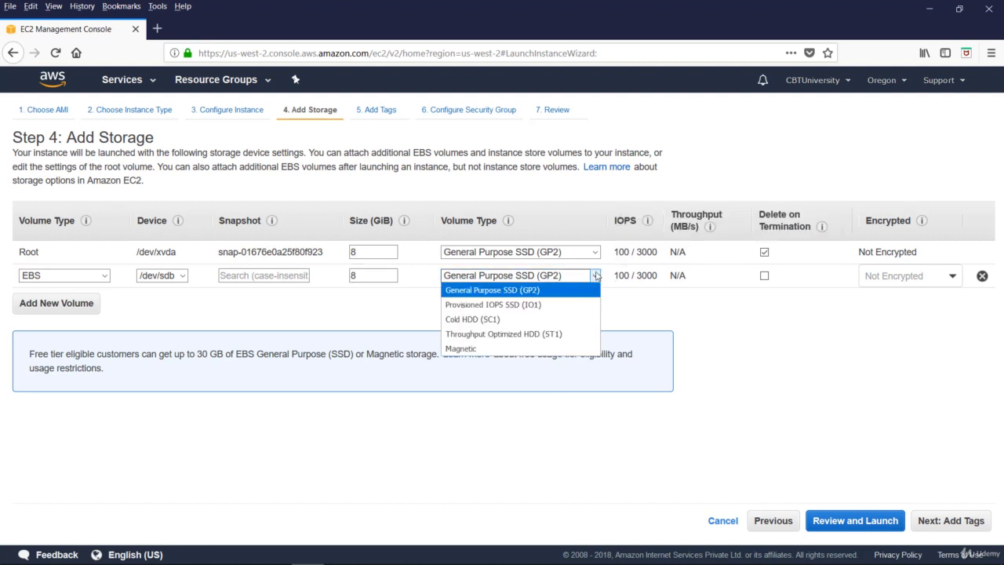
pyautogui.click(641, 303)
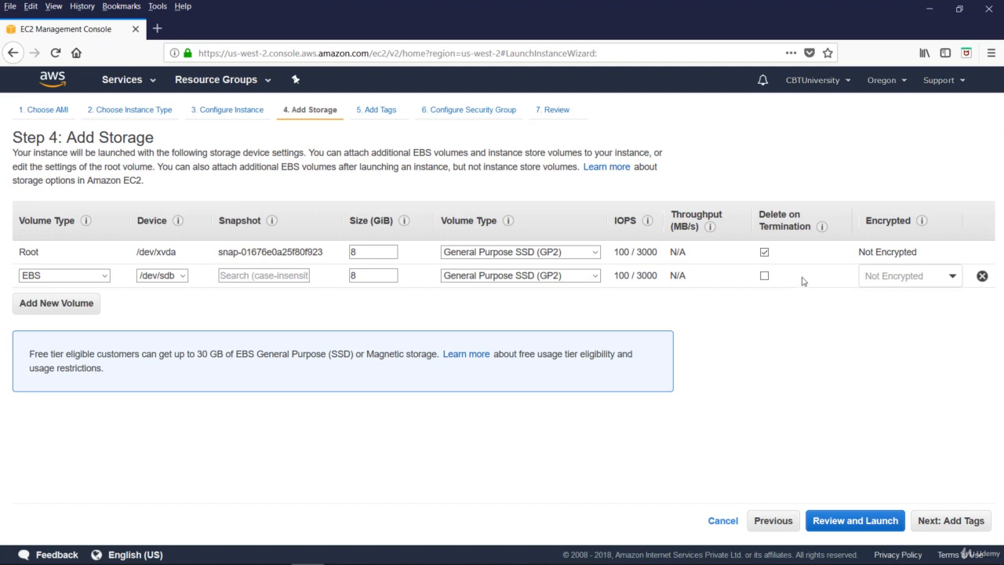
pyautogui.click(952, 276)
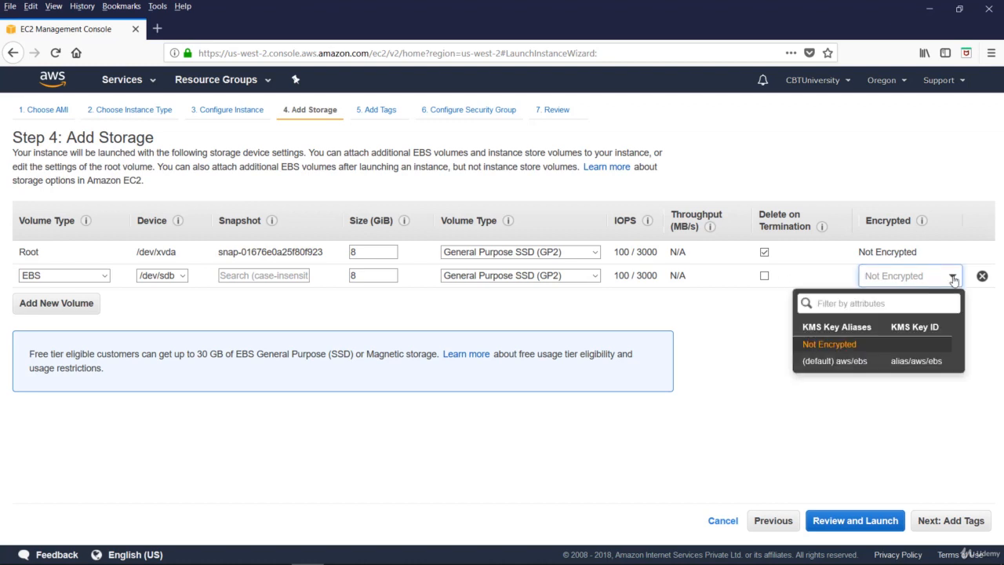
pyautogui.click(904, 348)
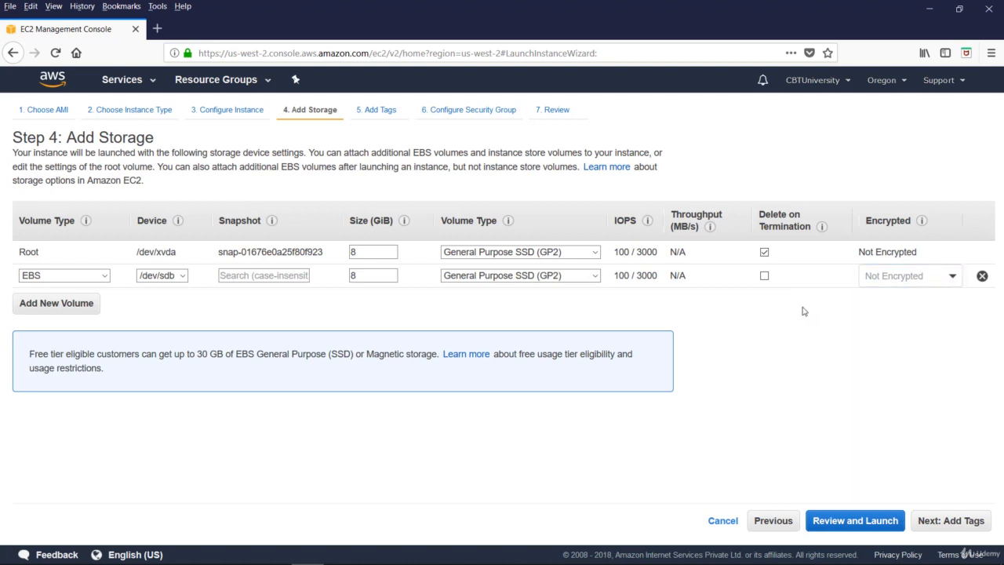
pyautogui.click(983, 278)
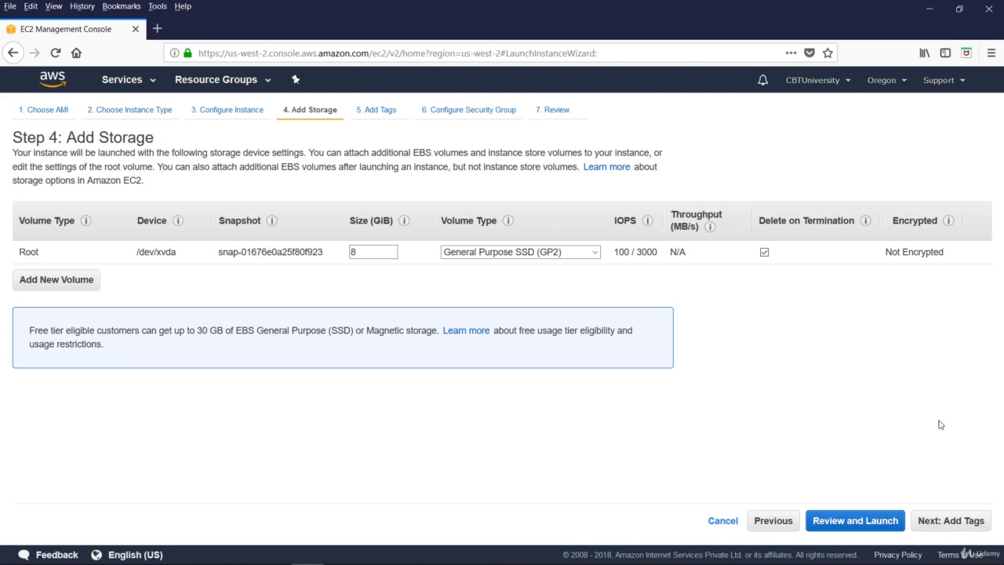
# On the Add Tags step, add the tag name = server1
pyautogui.click(950, 522)
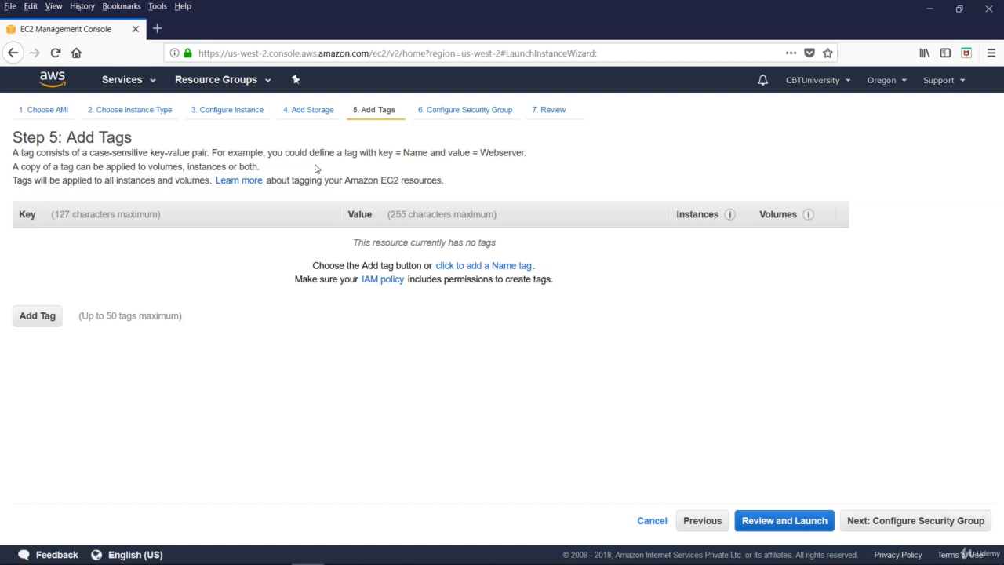
pyautogui.click(36, 317)
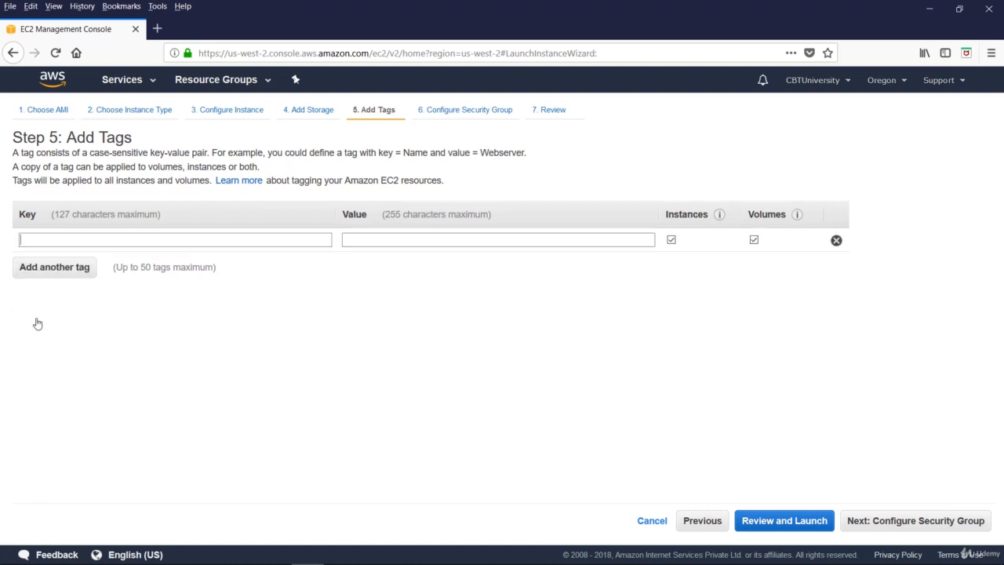
pyautogui.click(49, 239)
pyautogui.write('name')
pyautogui.press('Tab')
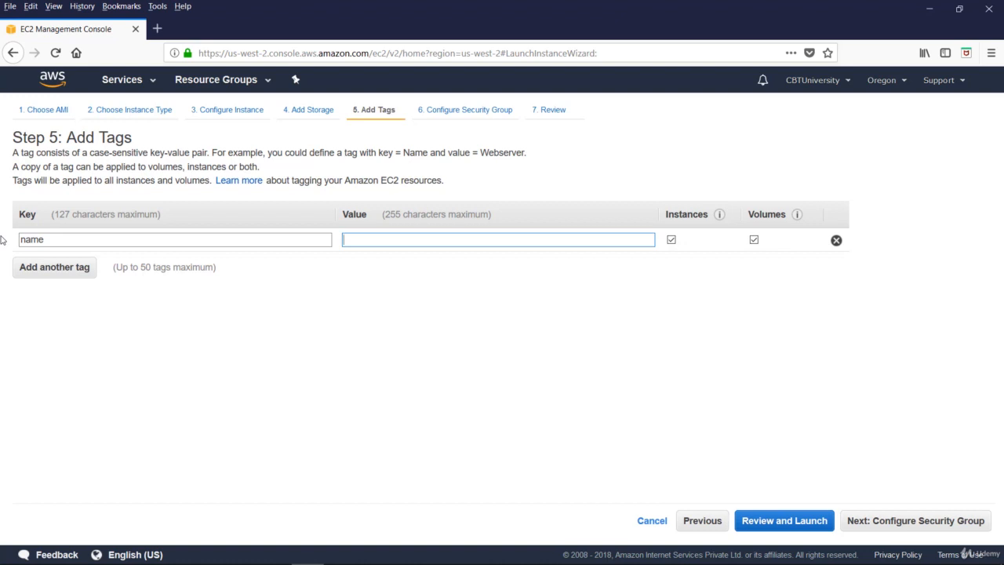
pyautogui.write('server1')
# Add tags owner = Admin1 and purpose = demo, then continue to the security group step
pyautogui.click(40, 270)
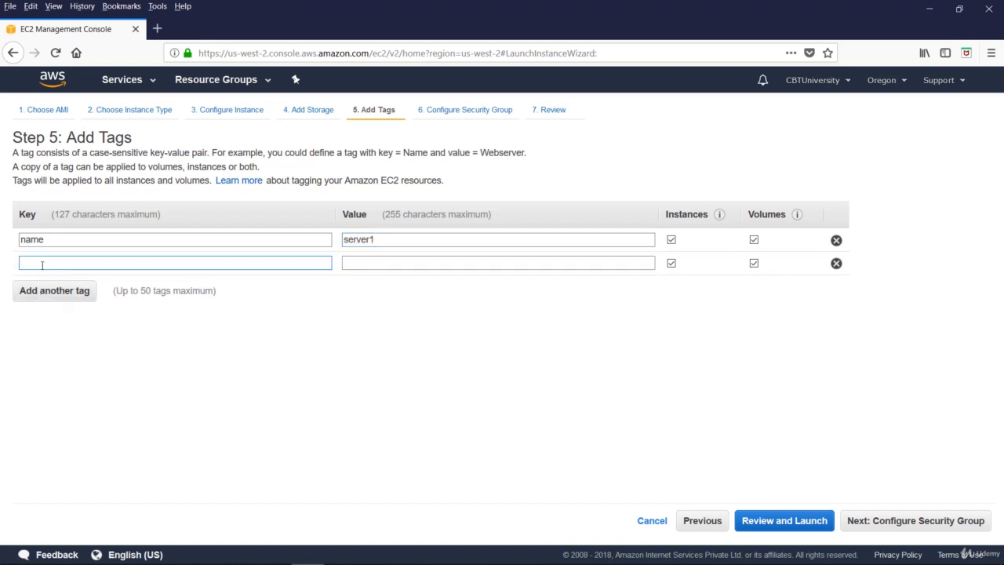
pyautogui.write('owner')
pyautogui.press('Tab')
pyautogui.write('Admin')
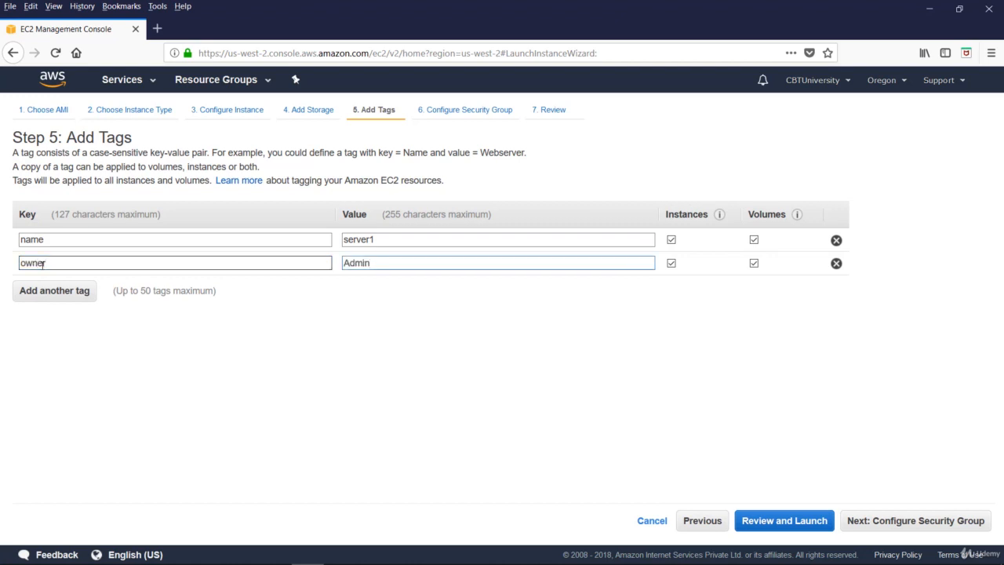
pyautogui.write('1')
pyautogui.click(40, 289)
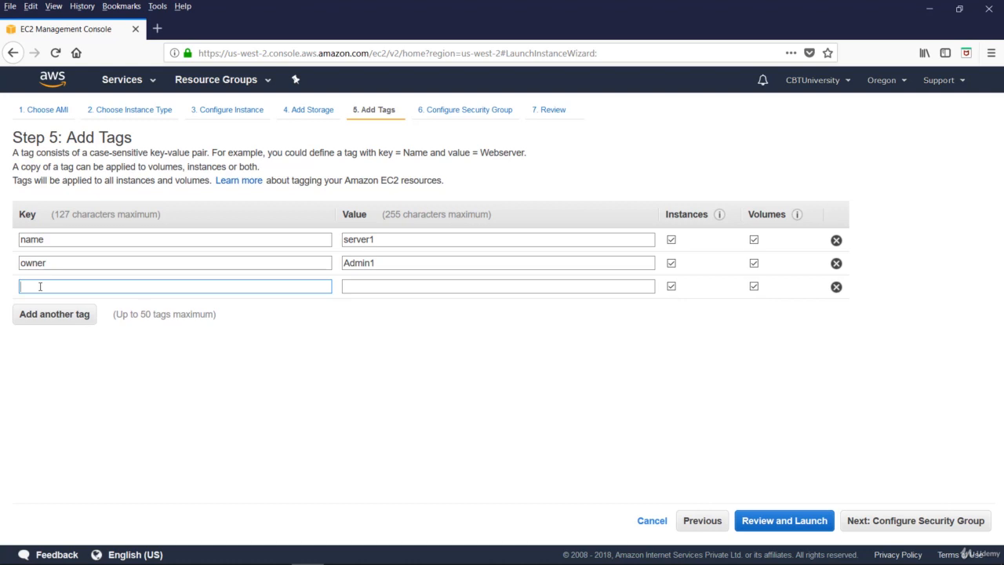
pyautogui.write('purpose')
pyautogui.press('Tab')
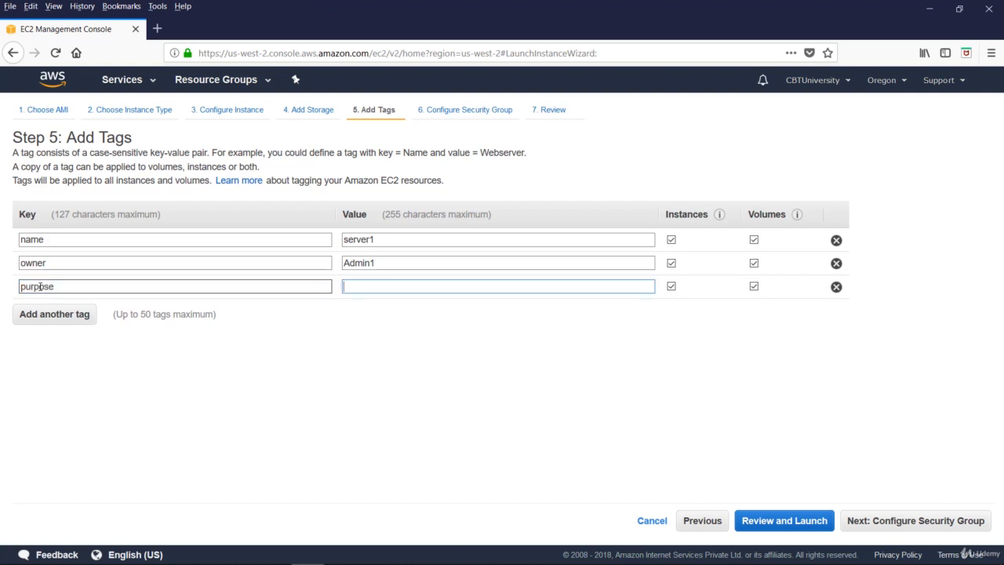
pyautogui.write('demo')
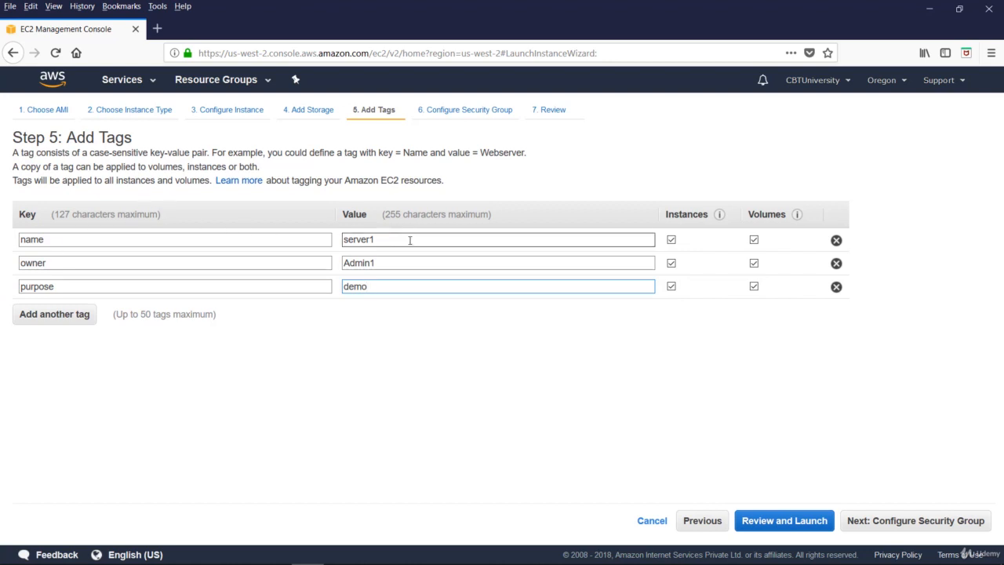
pyautogui.click(892, 526)
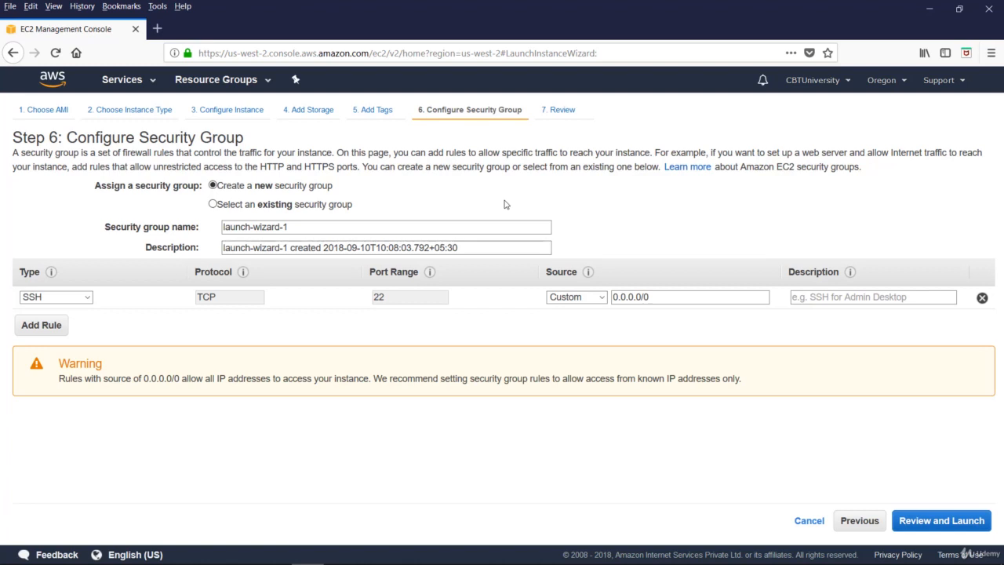
# Stay with creating a new security group and rename it from launch-wizard-1 to demo-sg1
pyautogui.click(283, 204)
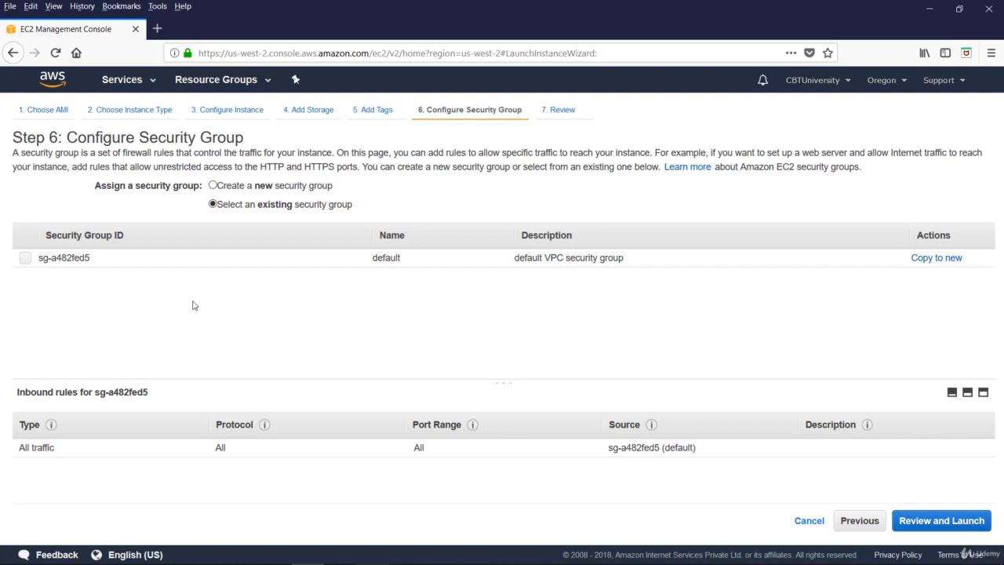
pyautogui.click(213, 185)
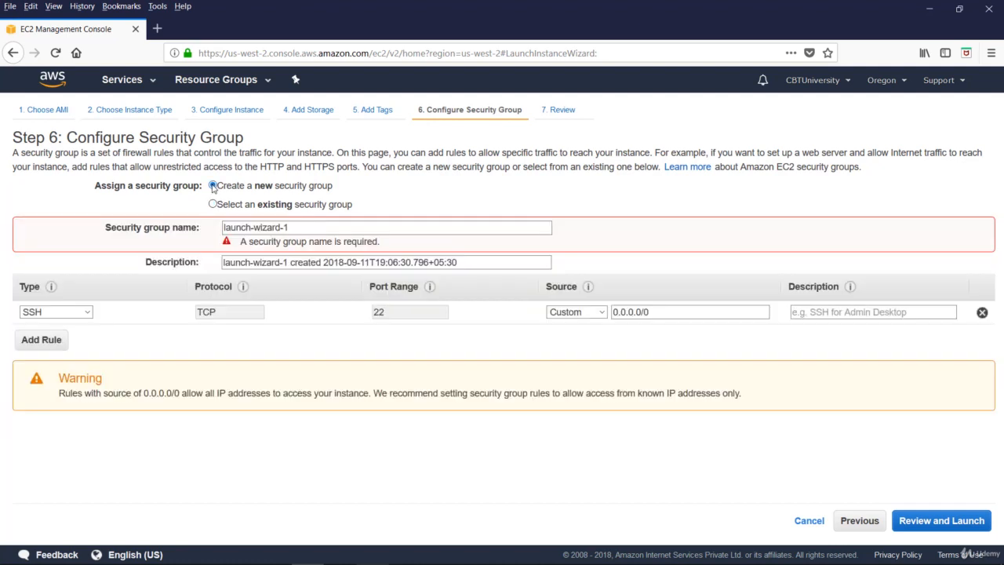
pyautogui.click(318, 226)
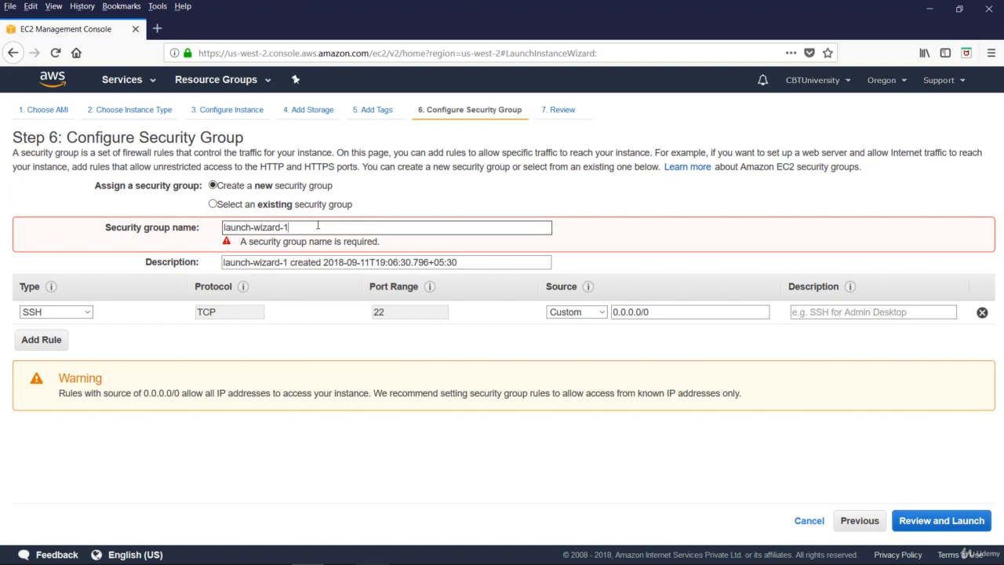
pyautogui.hotkey('ctrl', 'a')
pyautogui.press('BackSpace')
pyautogui.write('demo-sg1')
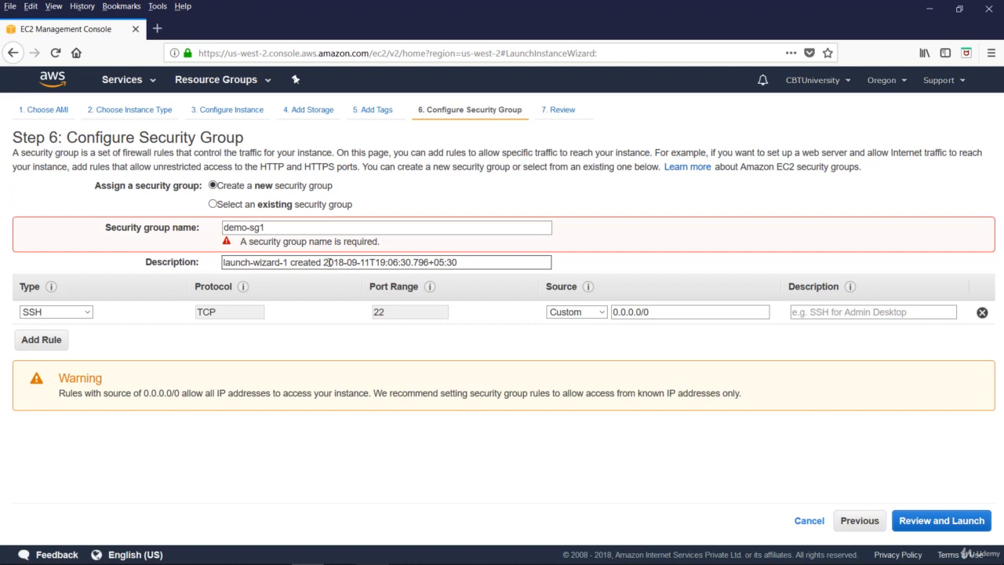
# Keep the rule type SSH and the Custom 0.0.0.0/0 source after checking both dropdowns
pyautogui.click(87, 312)
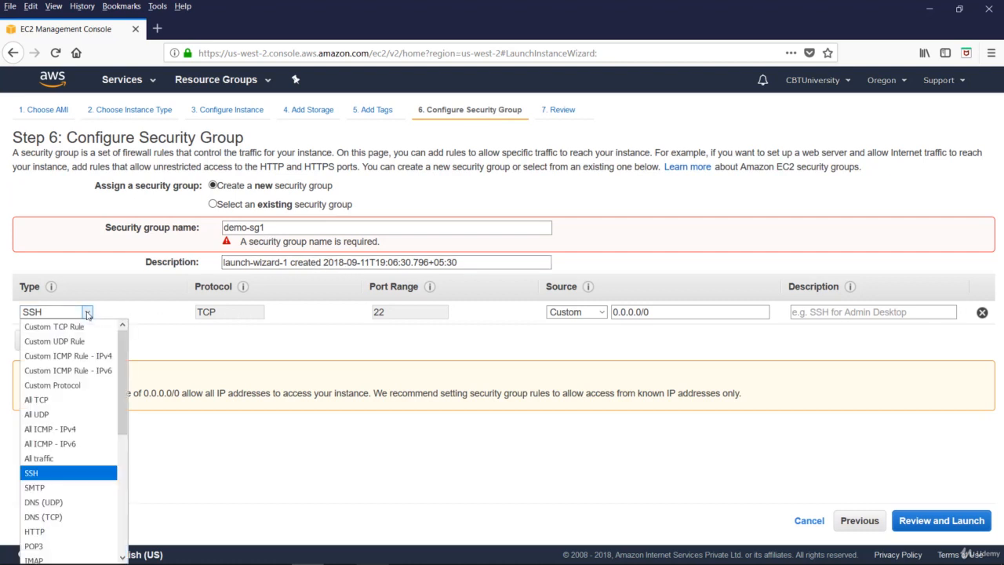
pyautogui.click(161, 313)
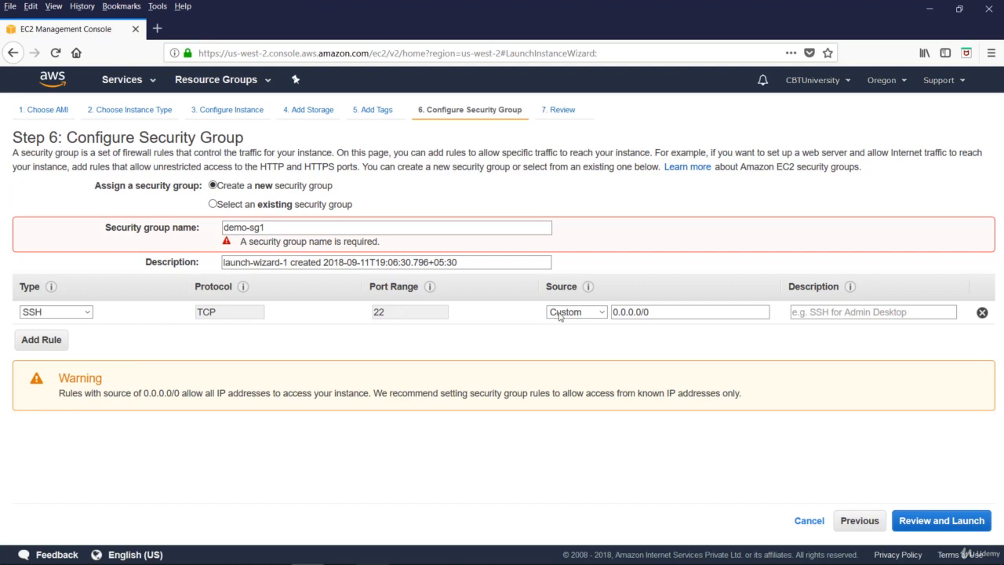
pyautogui.click(602, 312)
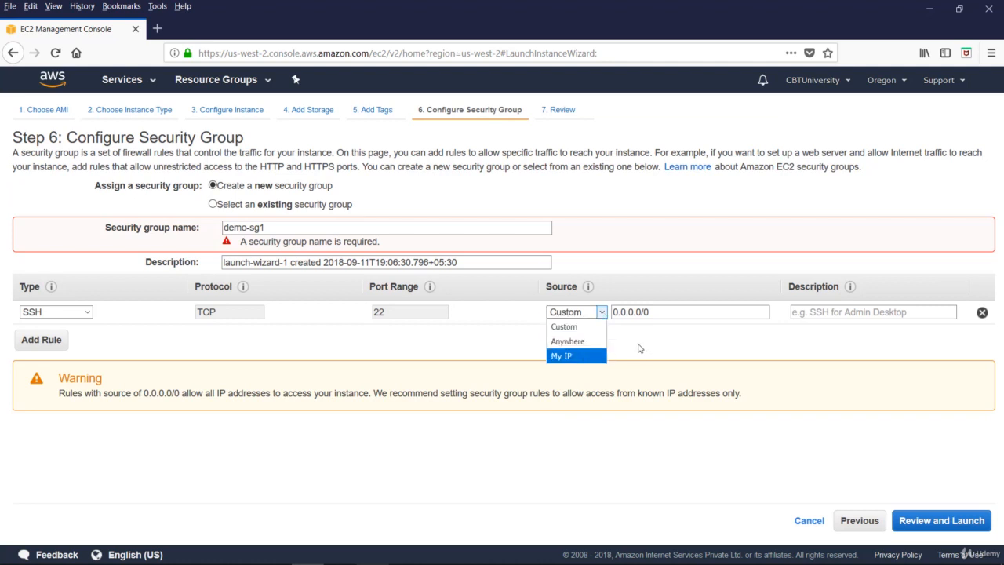
pyautogui.click(620, 314)
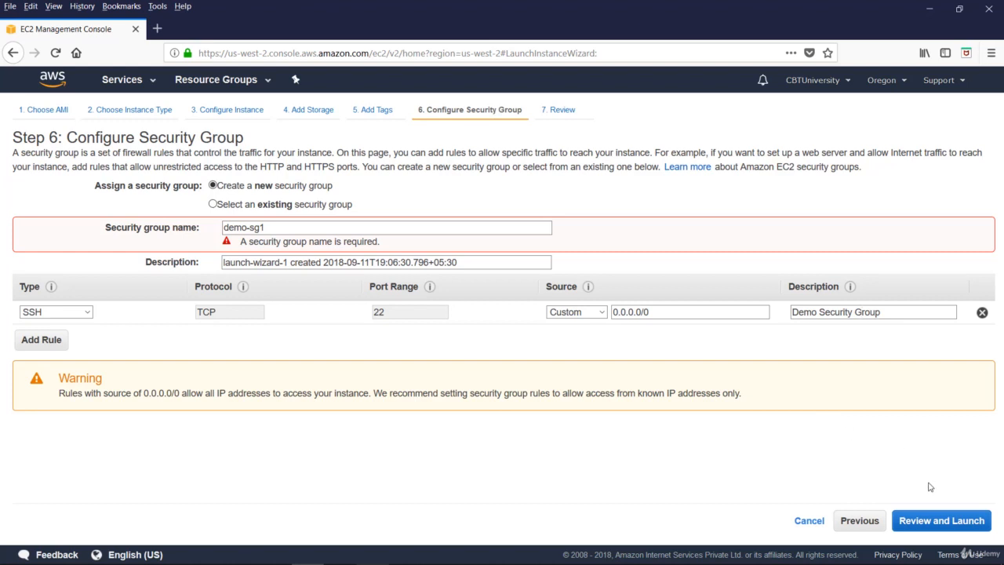
# Review the launch, expanding the Instance Details, Storage and Tags summaries, then click Launch
pyautogui.click(942, 521)
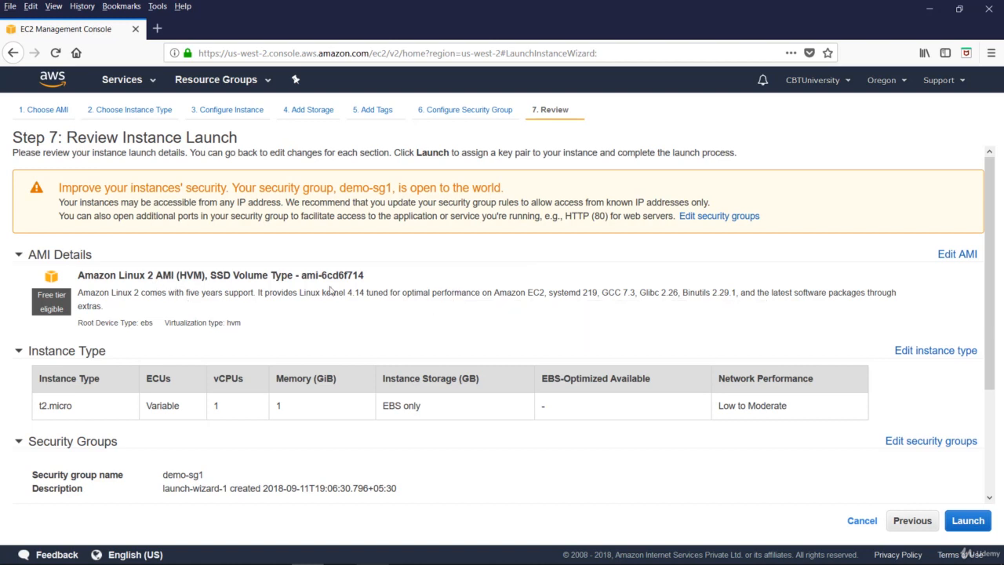
pyautogui.scroll(-3, 236, 347)
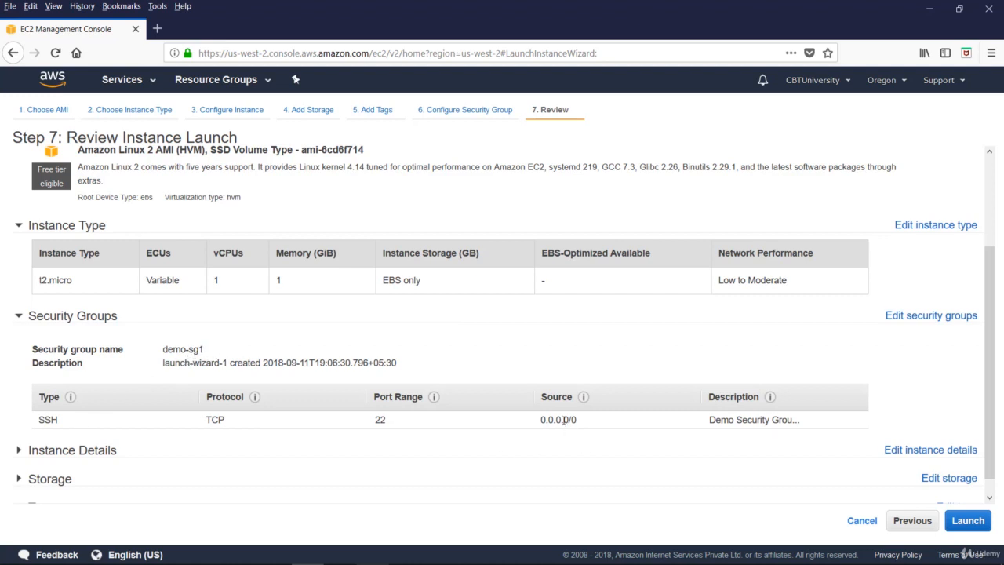
pyautogui.click(66, 451)
pyautogui.scroll(-3, 170, 343)
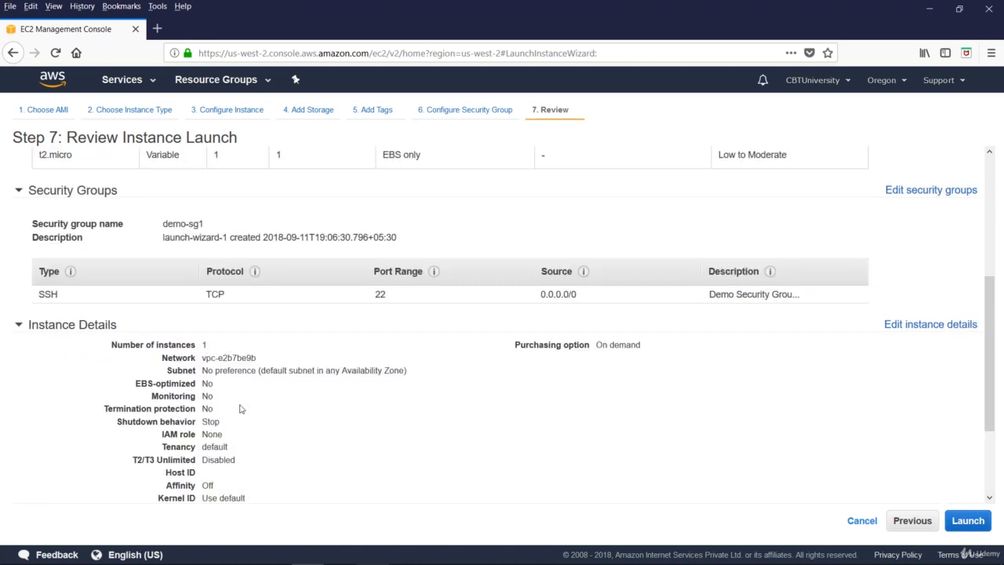
pyautogui.scroll(-3, 237, 408)
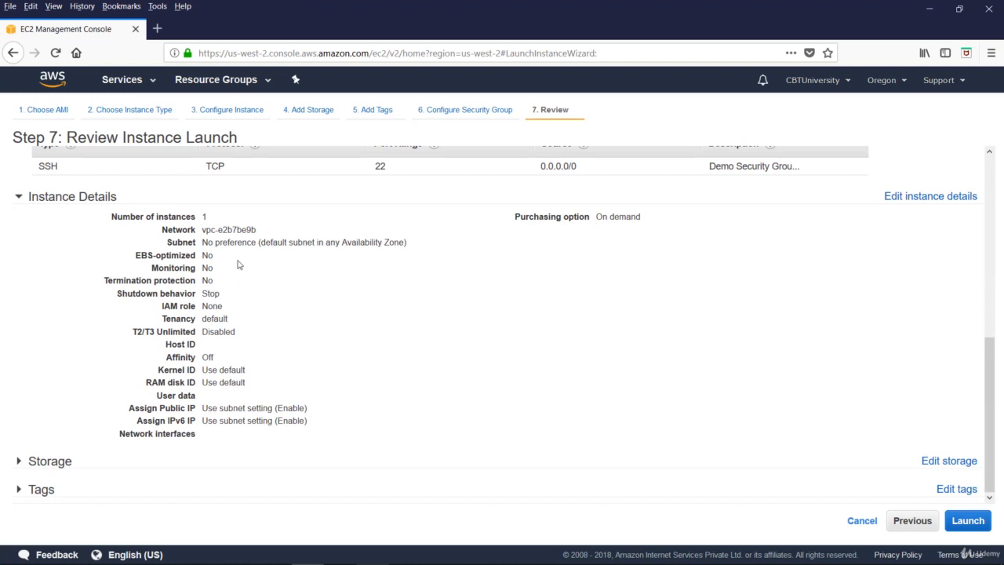
pyautogui.click(18, 461)
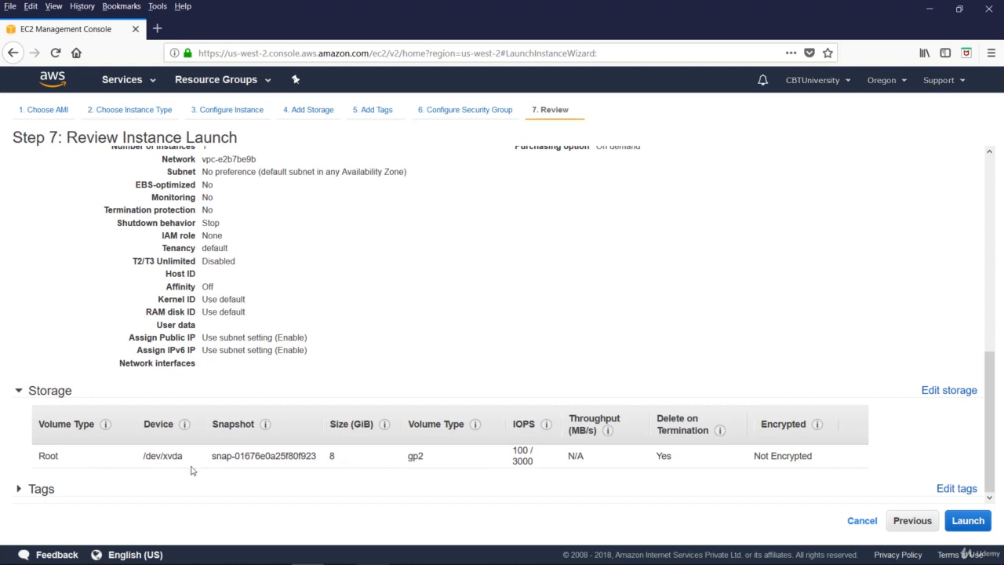
pyautogui.click(19, 489)
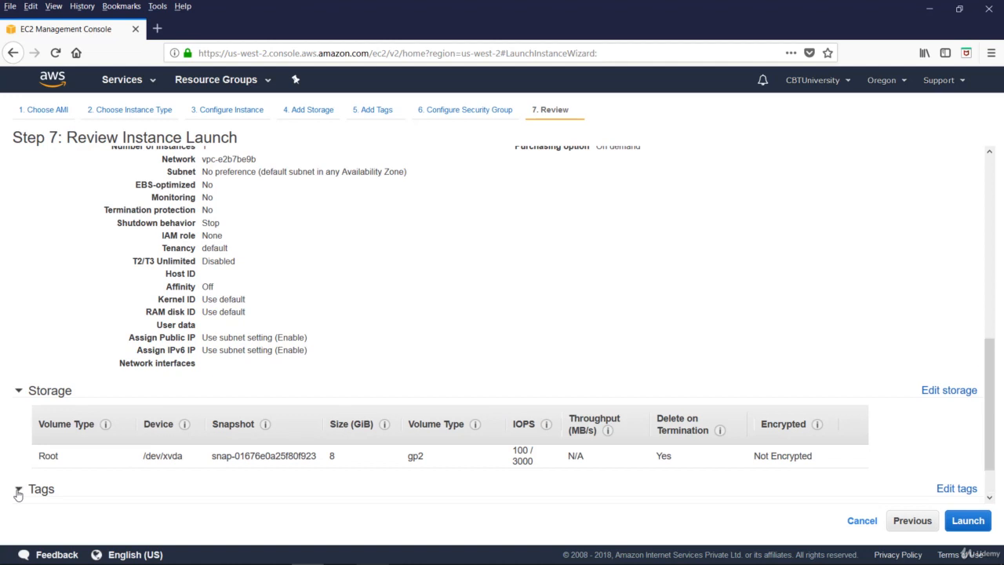
pyautogui.click(969, 521)
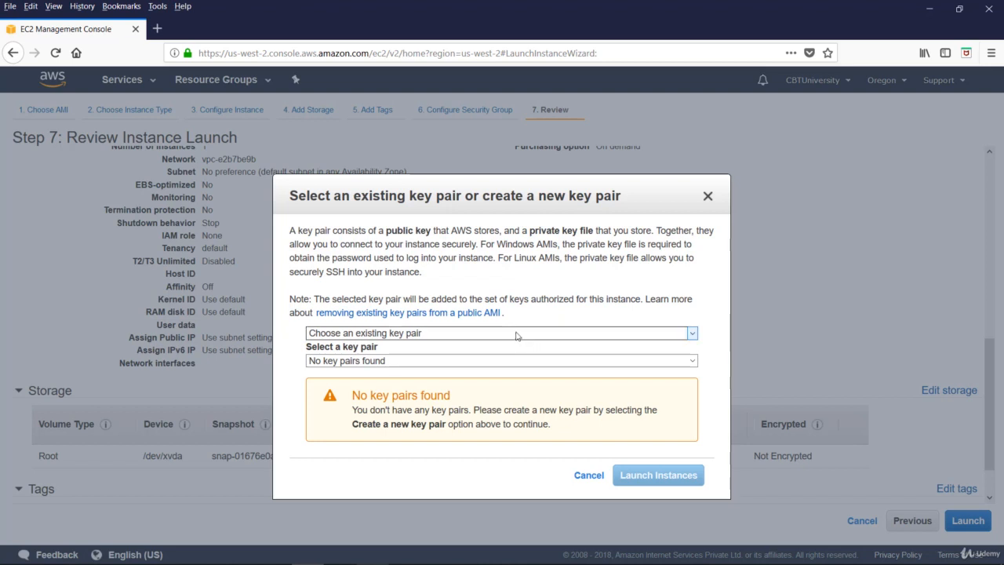
# Create a new key pair named demo-keypair and save its demo-keypair.pem private key file
pyautogui.click(418, 336)
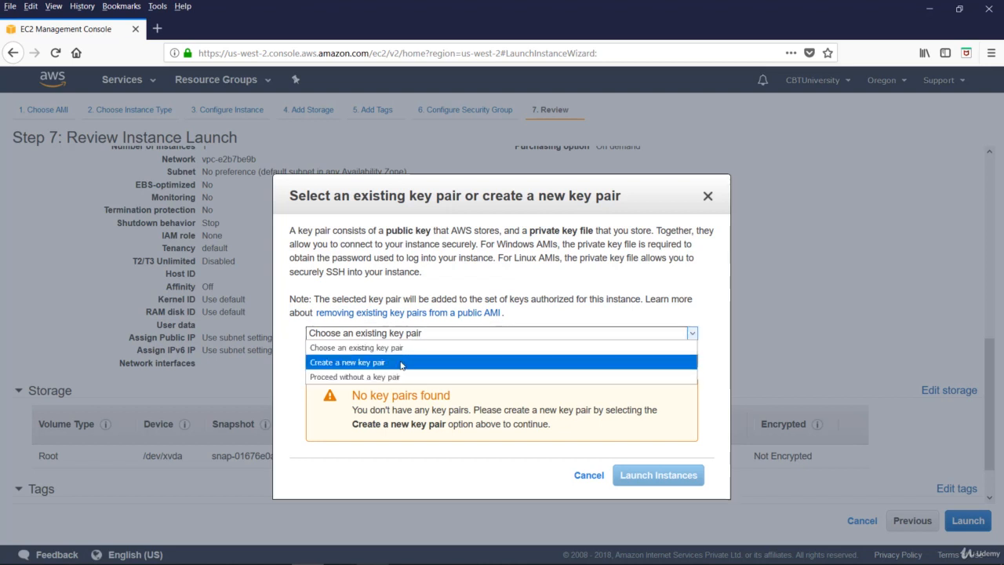
pyautogui.click(400, 362)
pyautogui.write('demo-keypair')
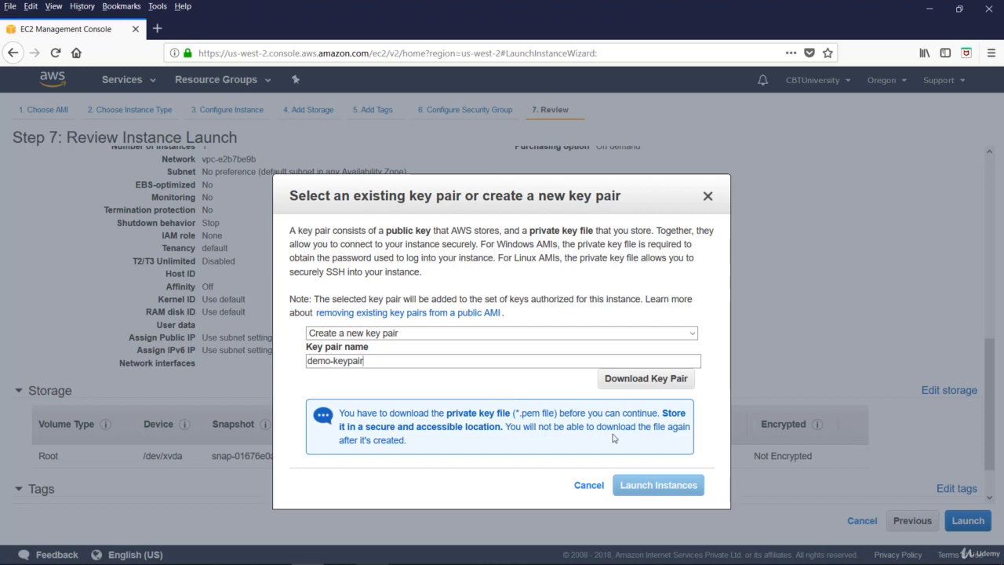
pyautogui.click(657, 379)
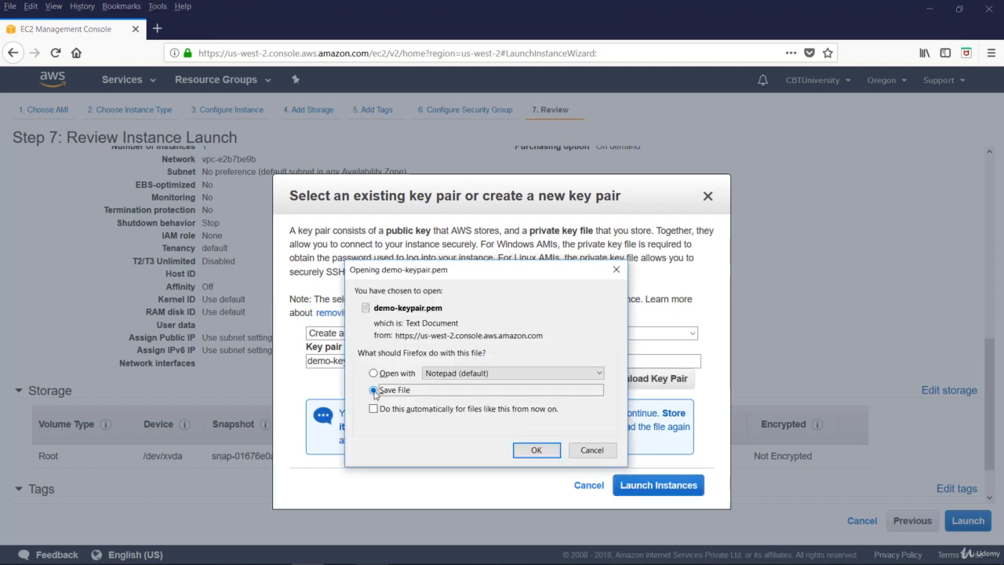
pyautogui.click(523, 452)
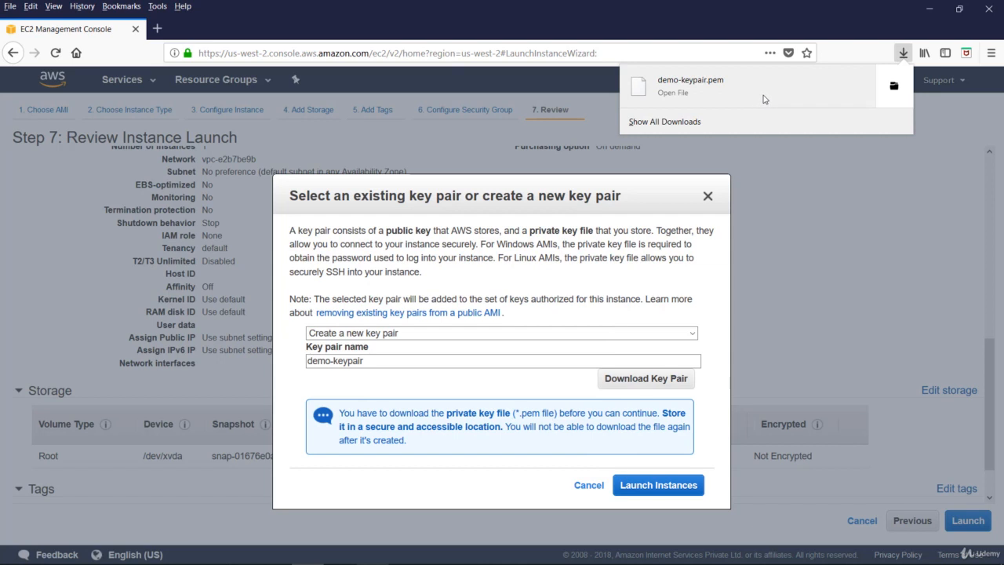
pyautogui.click(754, 328)
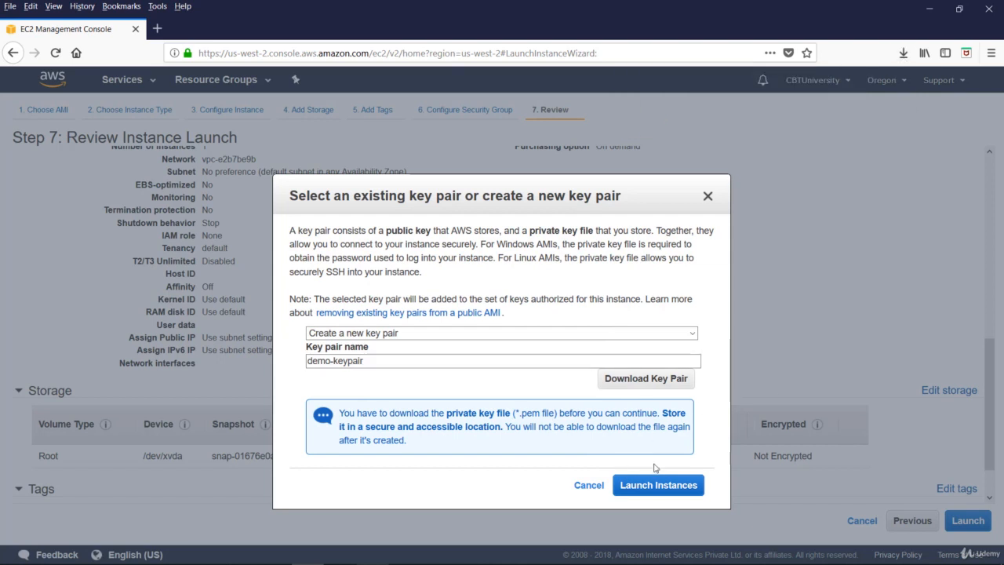
# Launch the t2.micro instance and open it in the Instances list to confirm it's running
pyautogui.click(640, 487)
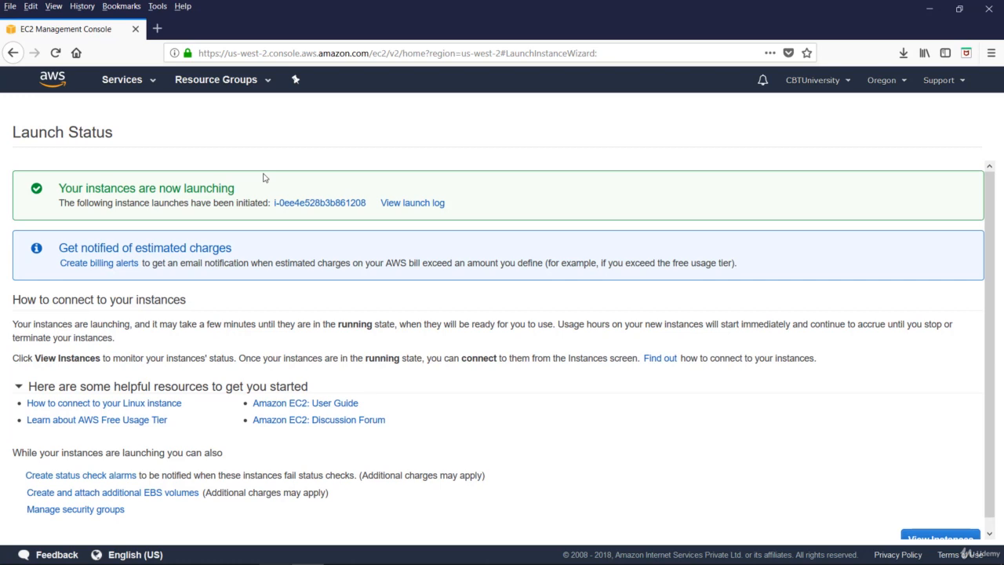
pyautogui.click(307, 203)
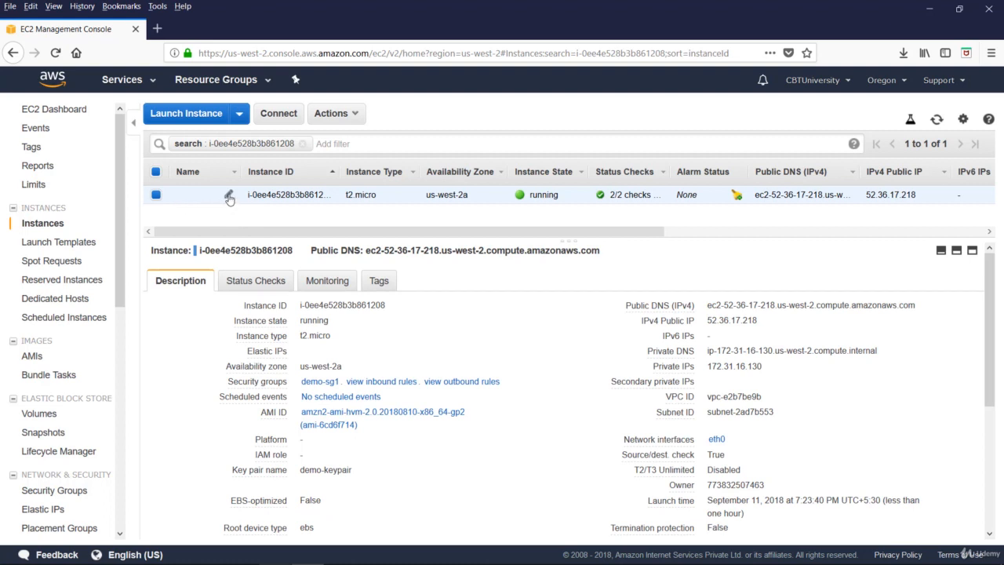
pyautogui.click(229, 196)
pyautogui.write('demosys1')
pyautogui.press('Return')
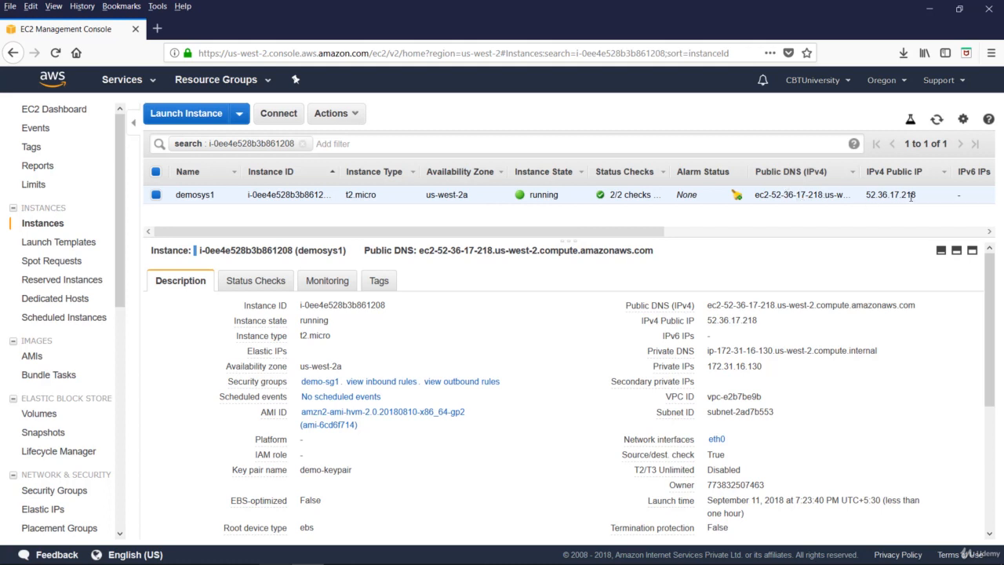
pyautogui.click(671, 233)
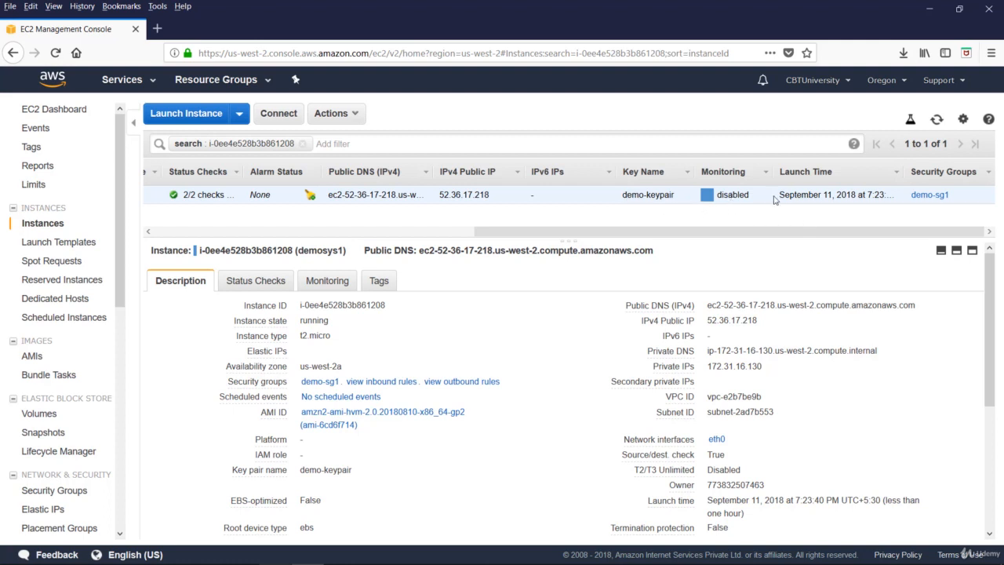
pyautogui.click(202, 232)
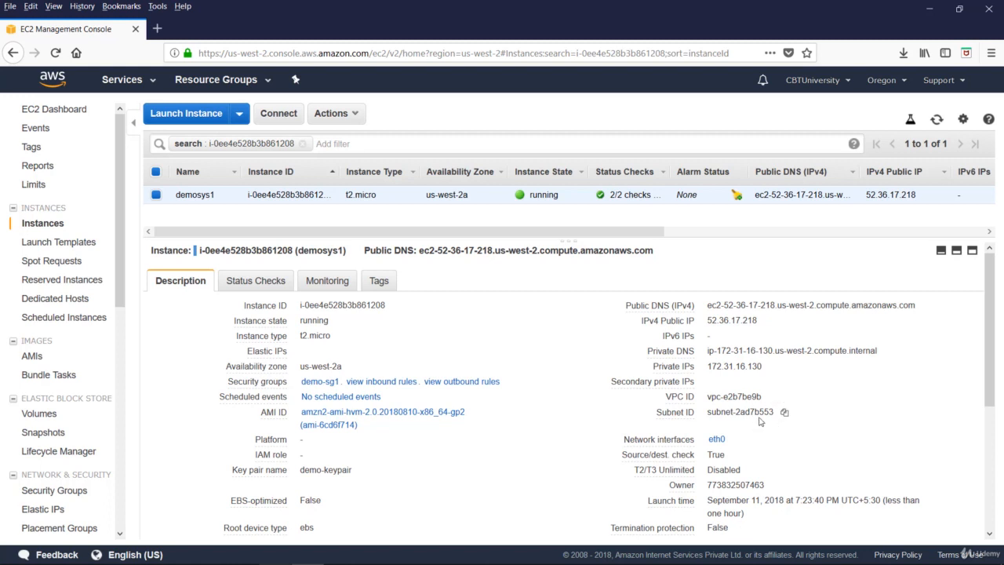
pyautogui.scroll(-2, 706, 419)
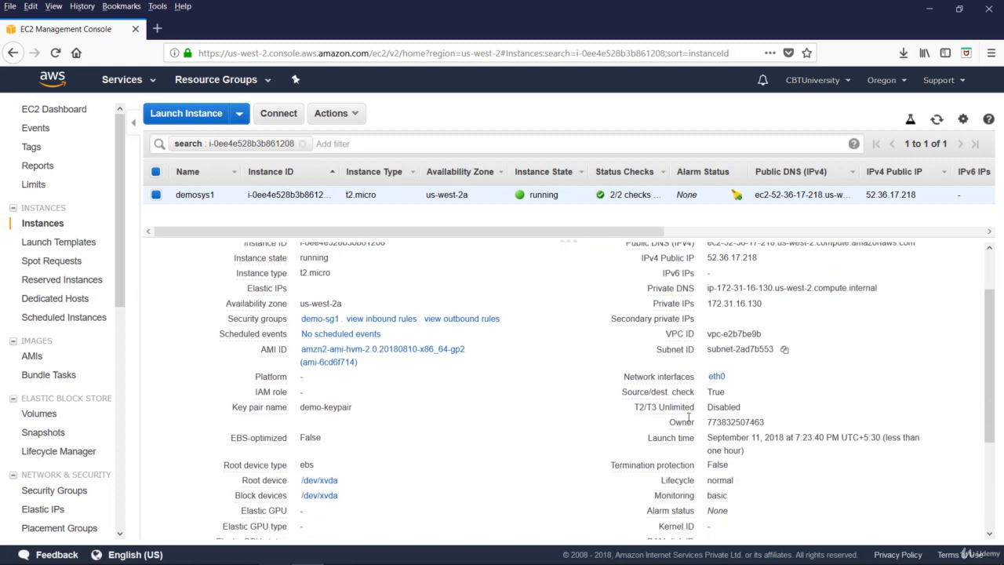
pyautogui.scroll(-1, 640, 444)
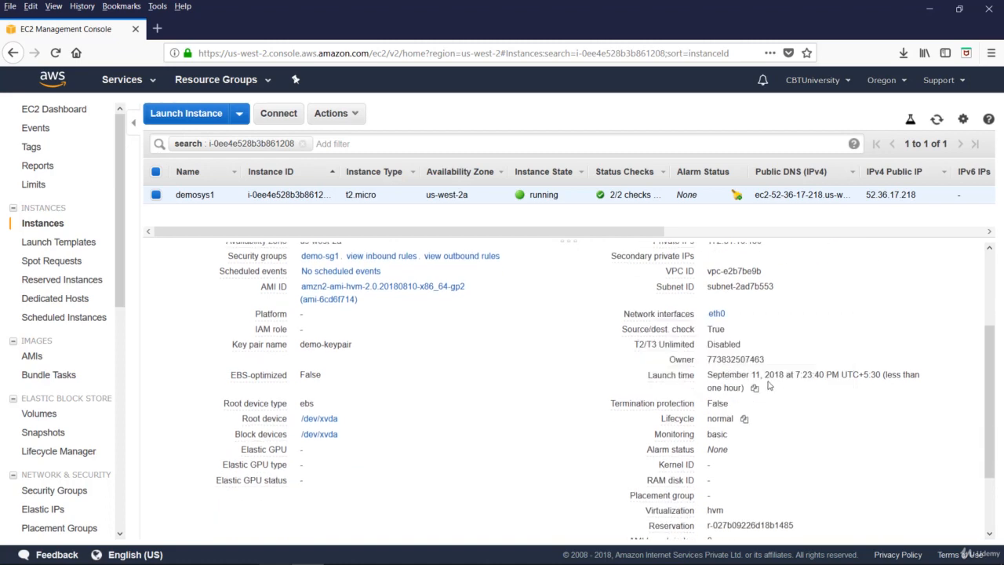
pyautogui.scroll(4, 580, 438)
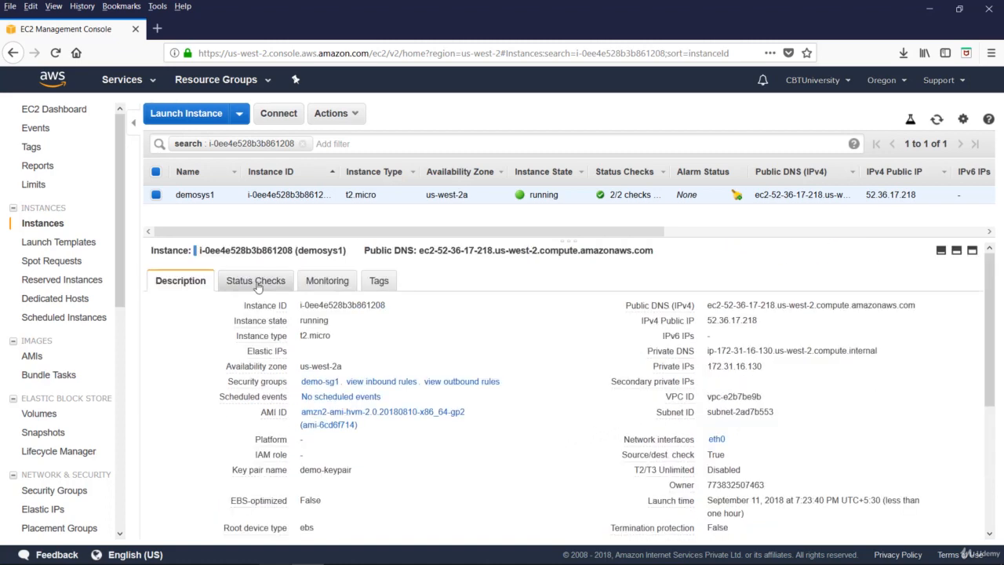
# Review demosys1's passed status checks, then its CloudWatch CPU and disk metric graphs
pyautogui.click(256, 283)
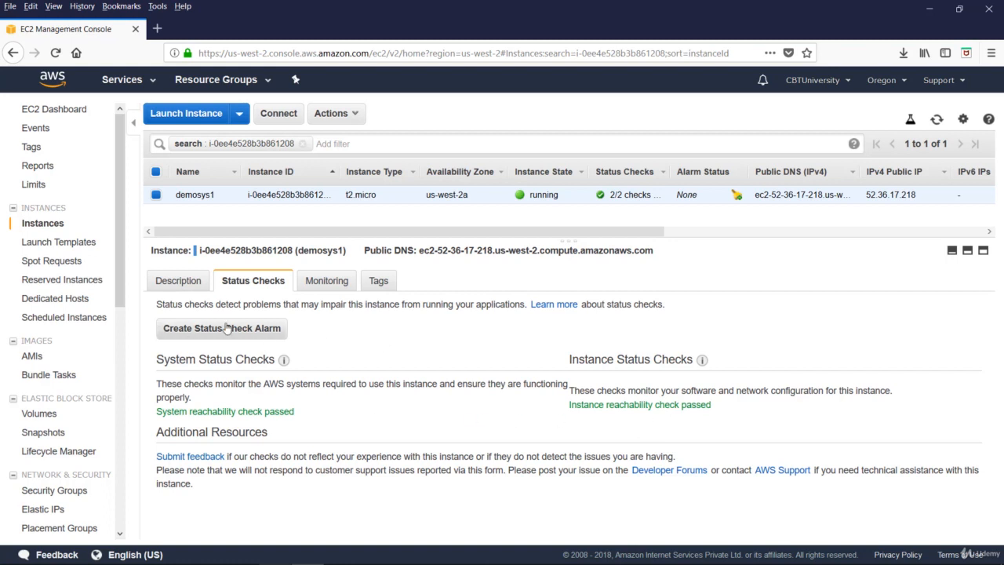
pyautogui.click(332, 283)
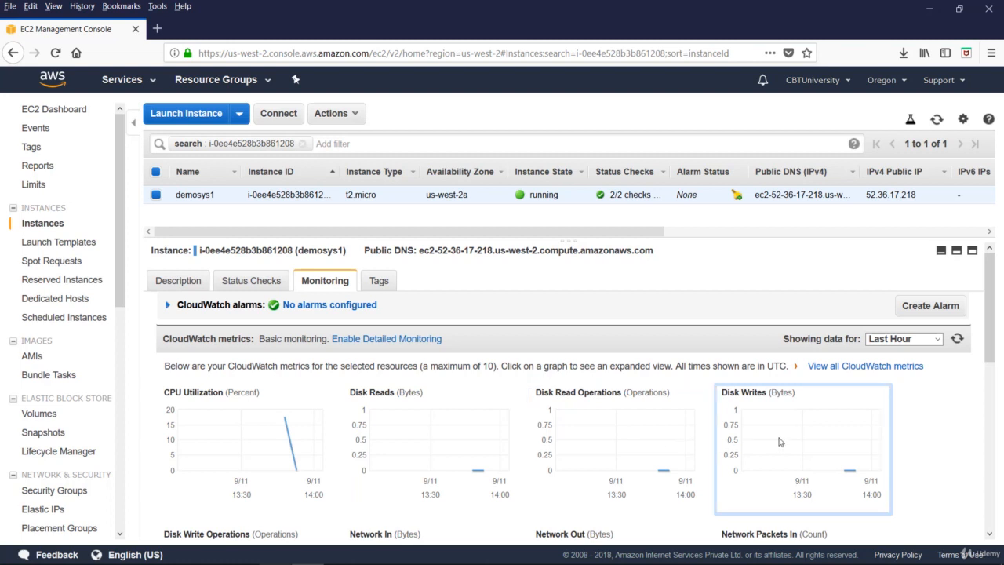
pyautogui.scroll(-3, 779, 442)
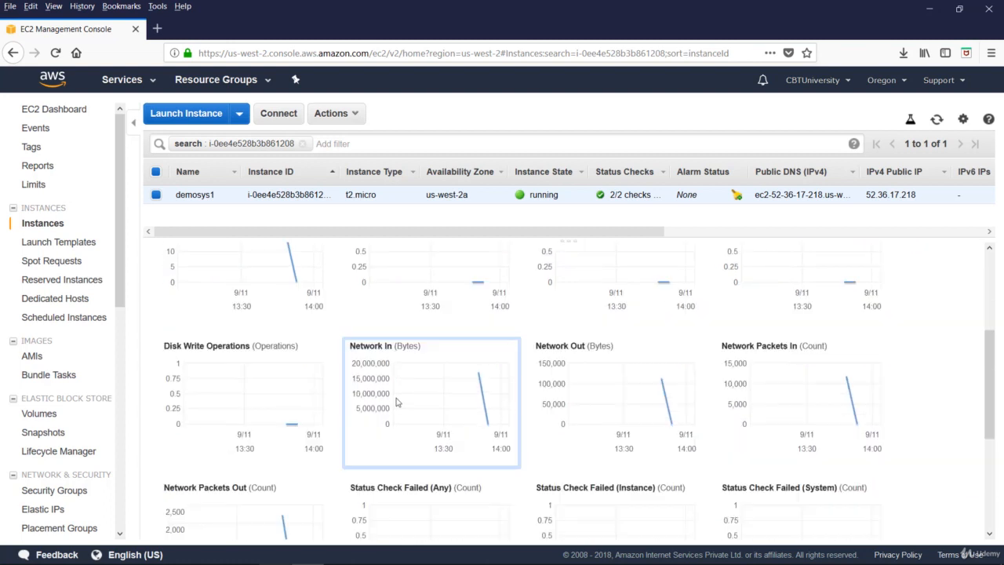
pyautogui.scroll(-1, 683, 400)
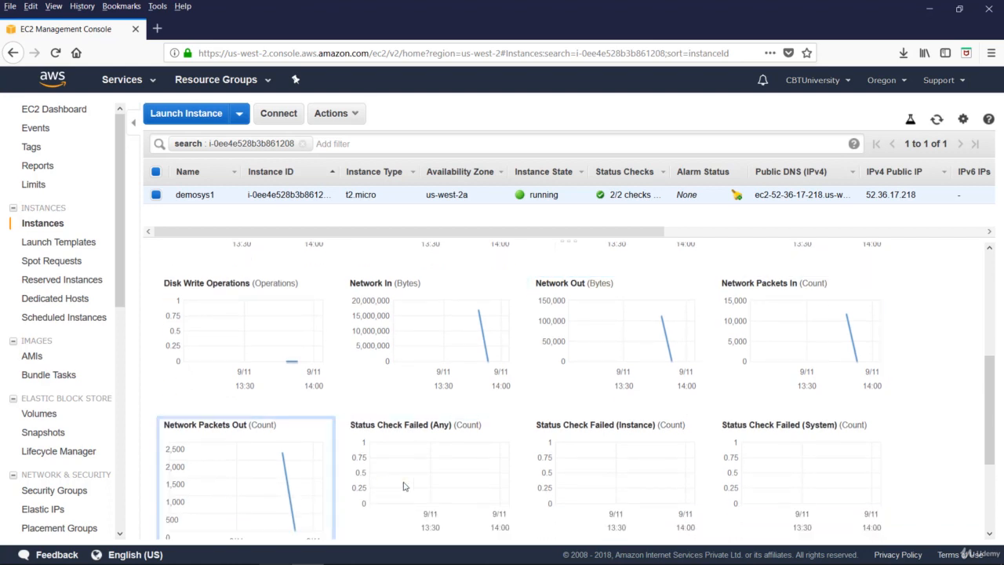
pyautogui.scroll(-1, 454, 484)
pyautogui.scroll(-2, 560, 452)
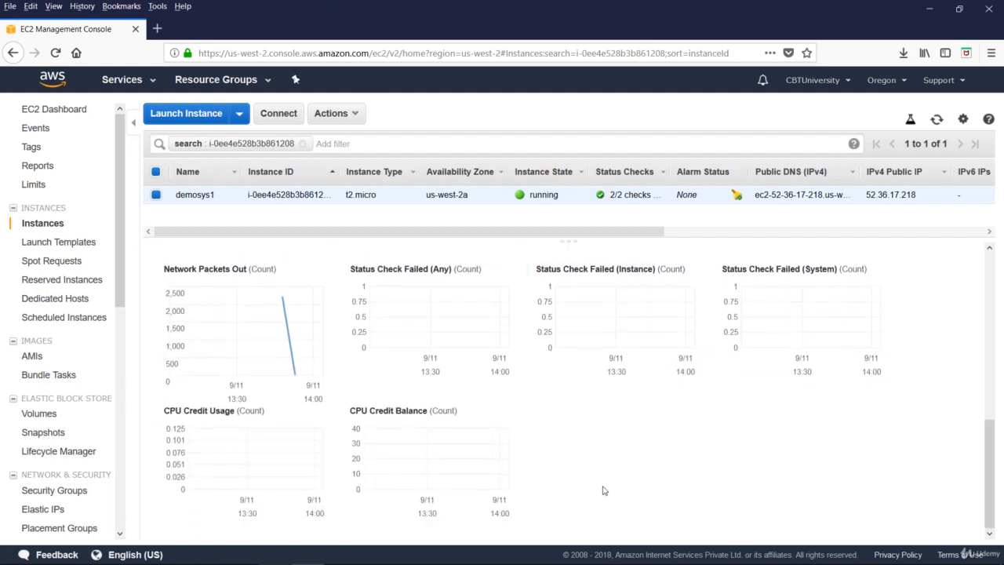
pyautogui.scroll(5, 606, 495)
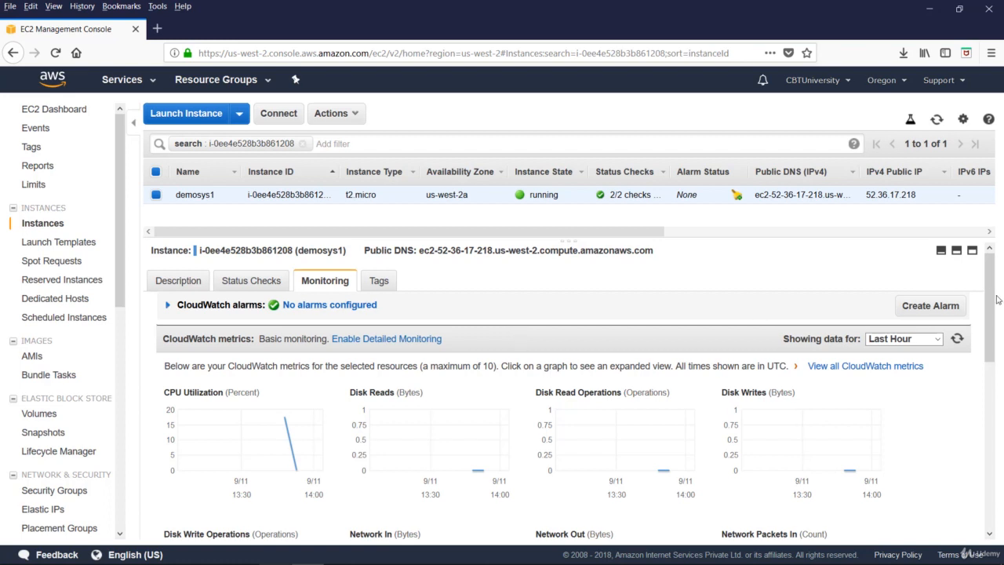
pyautogui.click(915, 310)
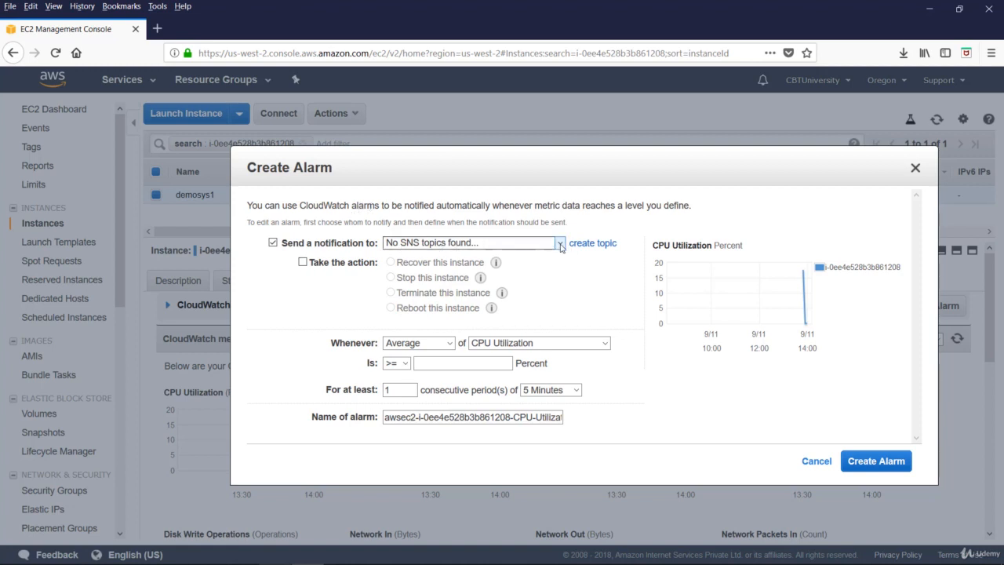
pyautogui.click(585, 248)
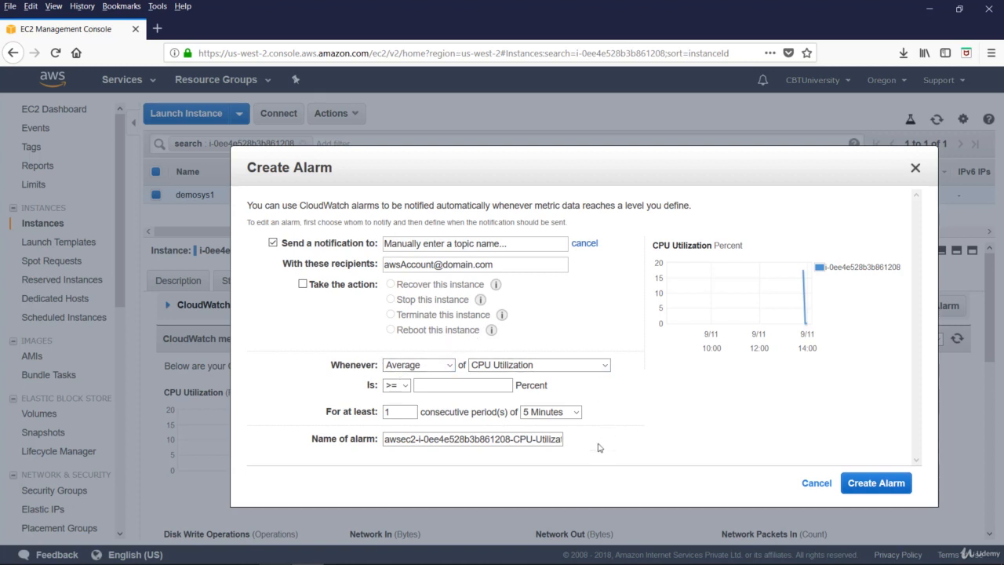
pyautogui.click(450, 365)
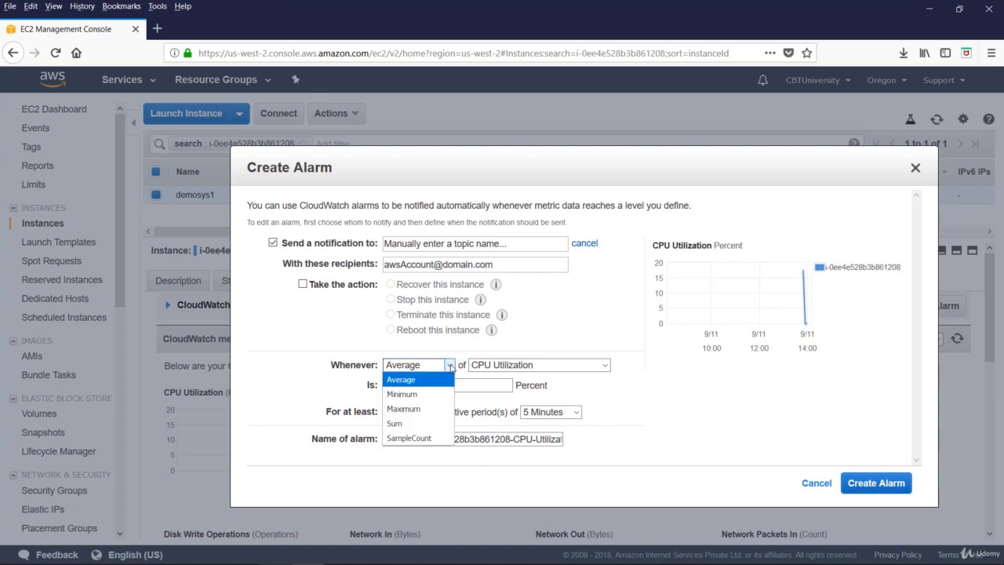
pyautogui.click(549, 366)
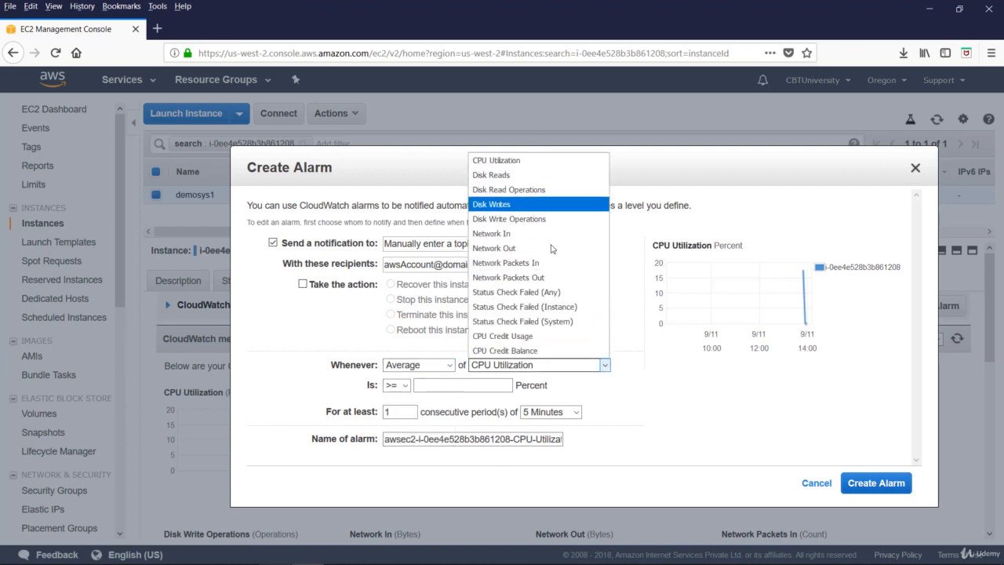
pyautogui.click(606, 366)
pyautogui.click(425, 385)
pyautogui.write('75')
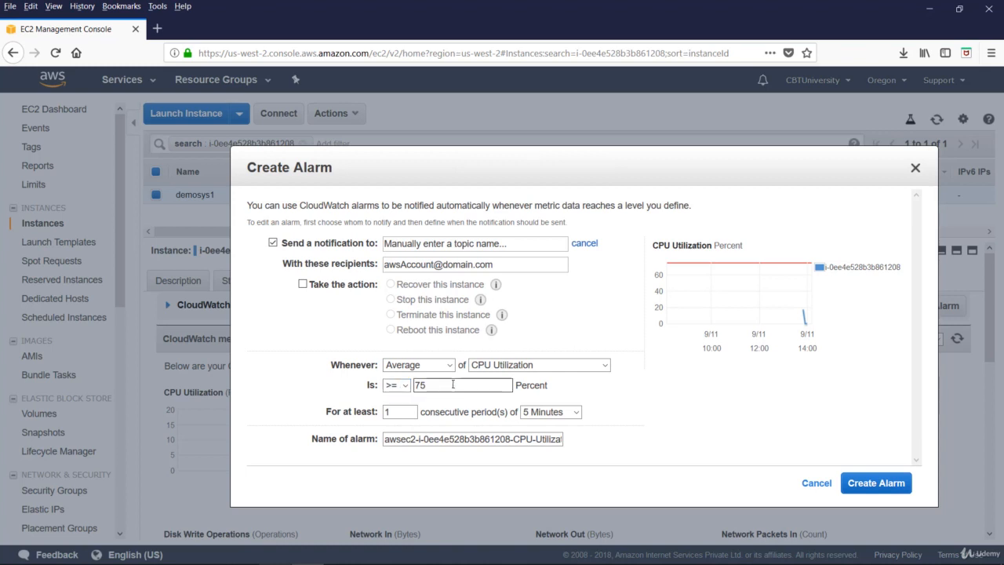
pyautogui.click(397, 385)
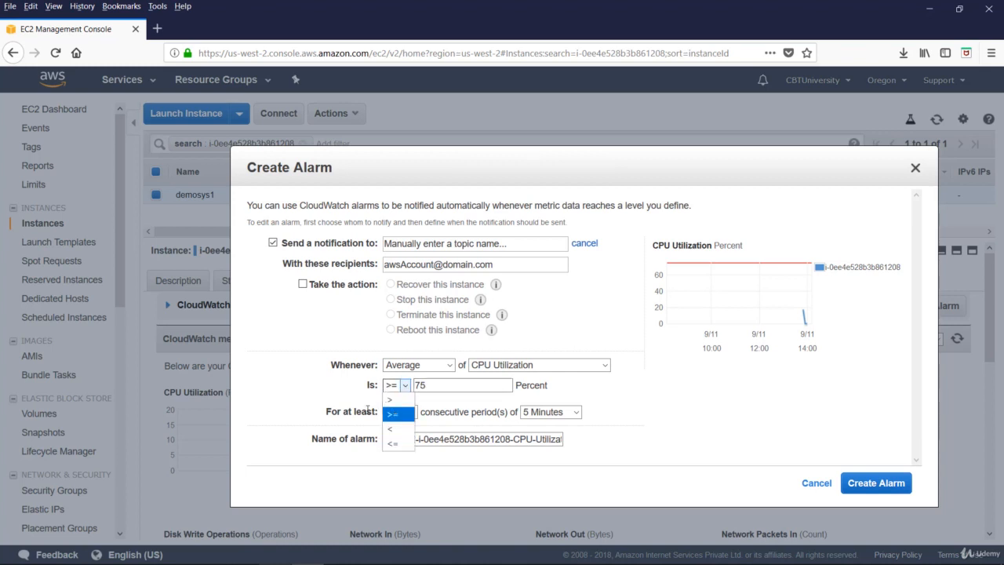
pyautogui.click(394, 416)
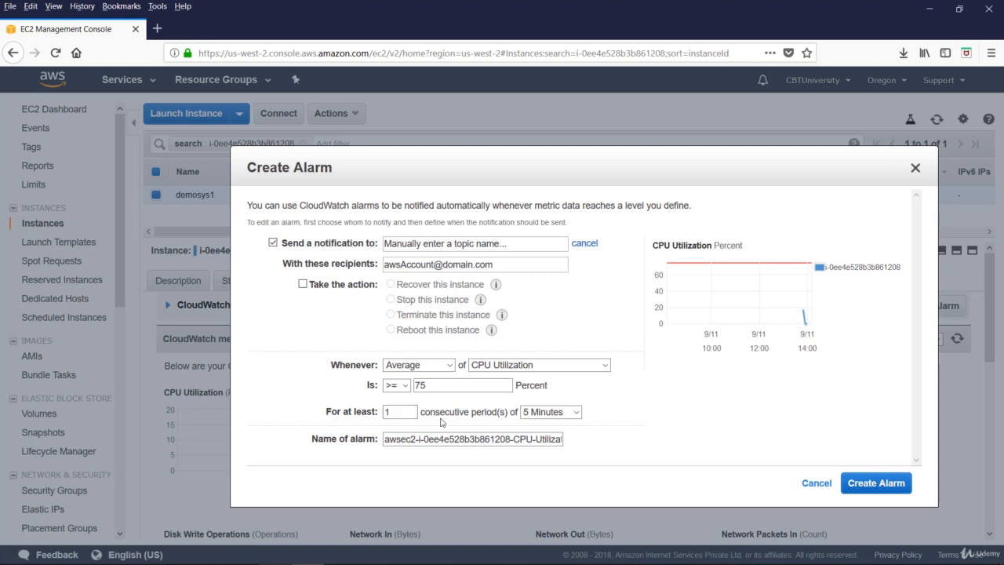
pyautogui.click(577, 414)
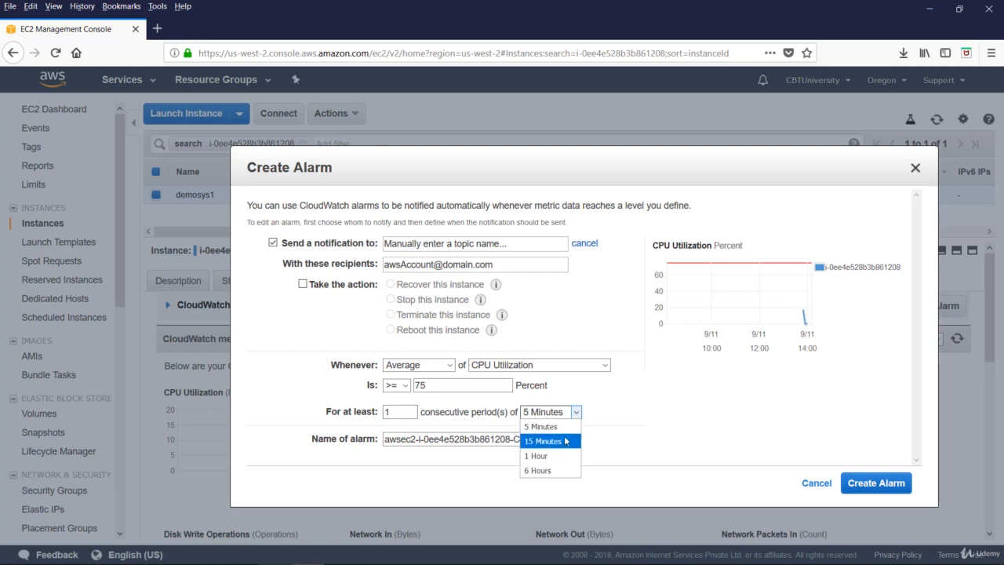
pyautogui.click(462, 412)
pyautogui.click(399, 441)
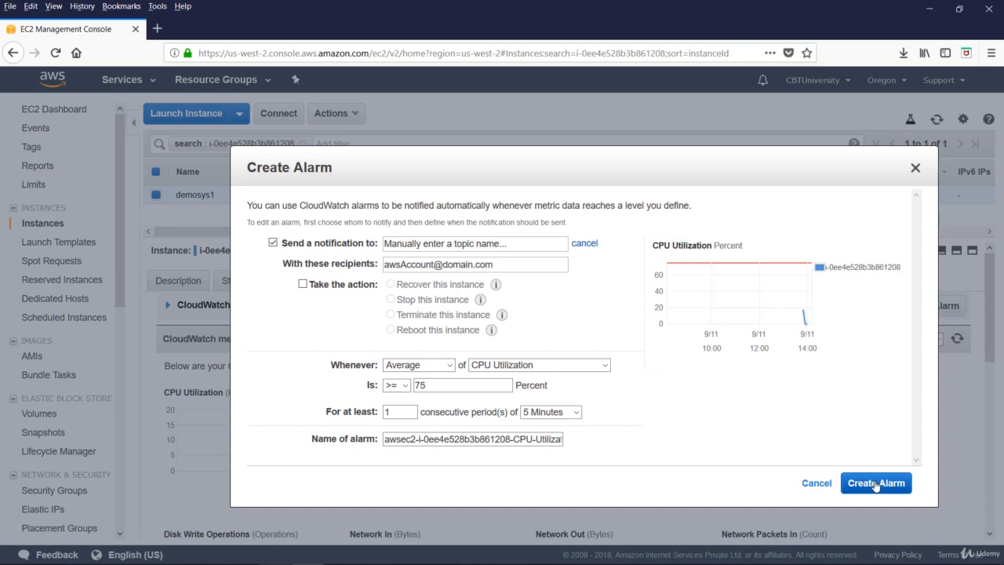
pyautogui.click(808, 486)
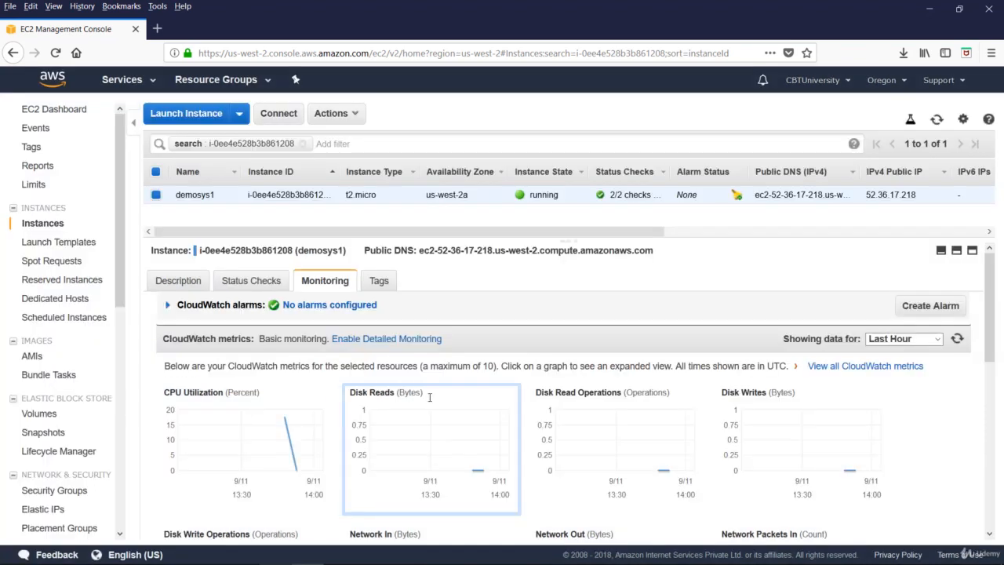
# Check demosys1's tags, then request detailed 1-minute monitoring from the Monitoring view
pyautogui.click(388, 284)
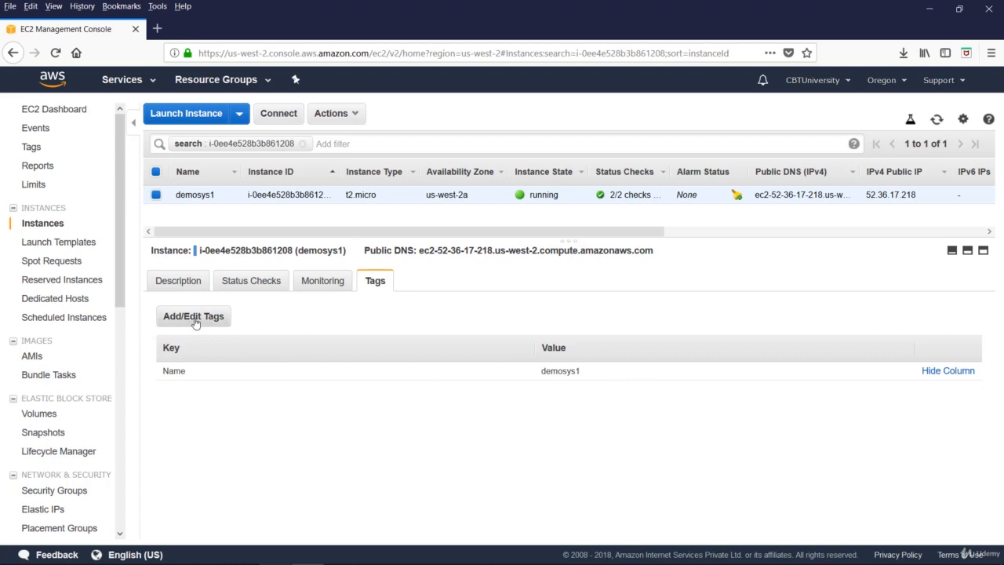
pyautogui.click(323, 284)
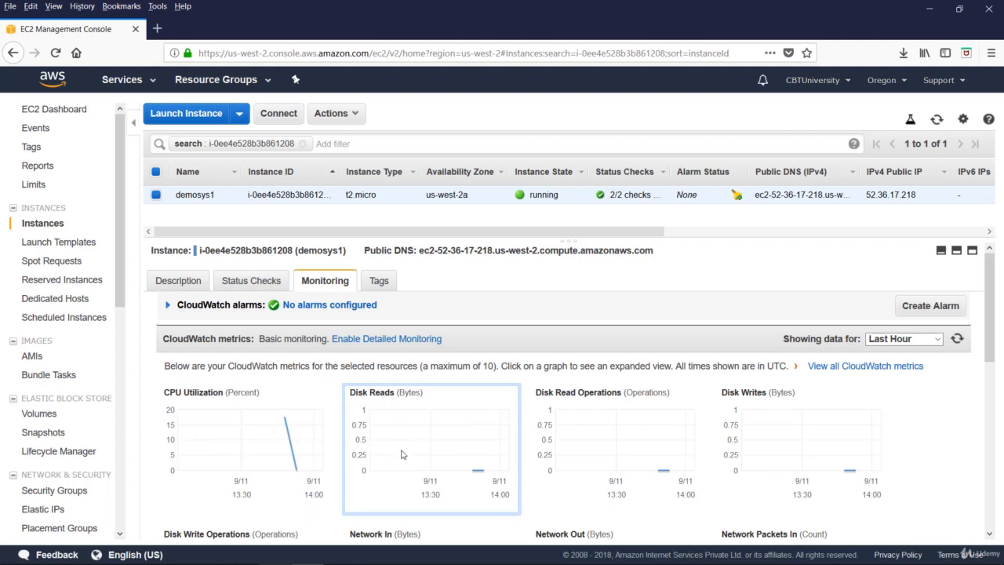
pyautogui.click(381, 339)
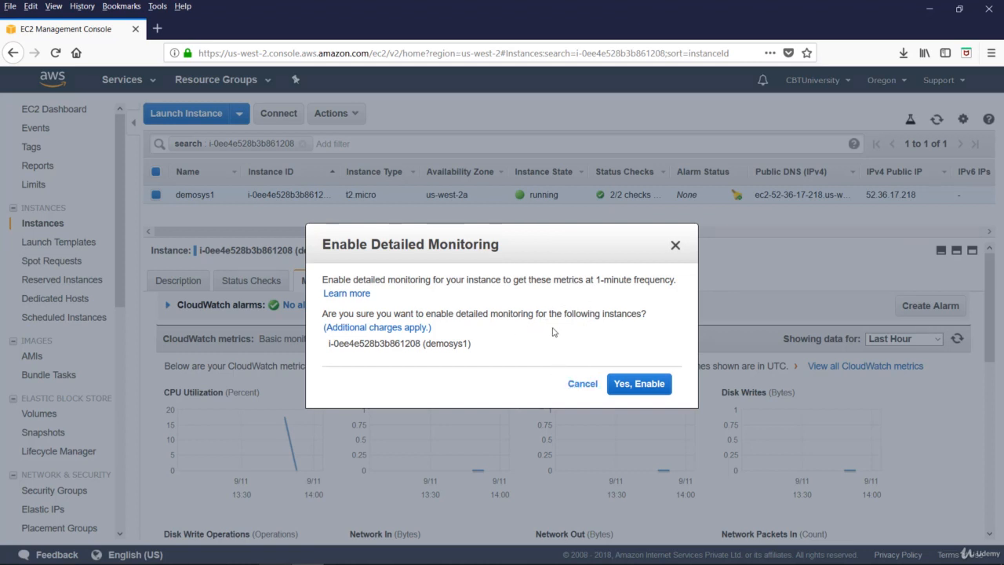
# Cancel the detailed-monitoring prompt to keep basic monitoring, and scroll through the metric graphs
pyautogui.click(575, 383)
pyautogui.scroll(-3, 531, 291)
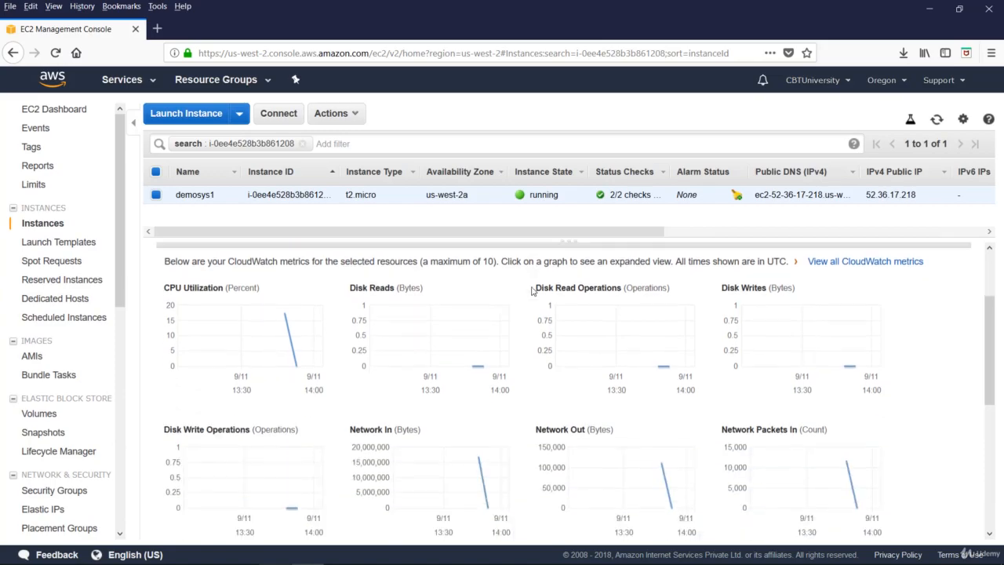
pyautogui.scroll(3, 531, 287)
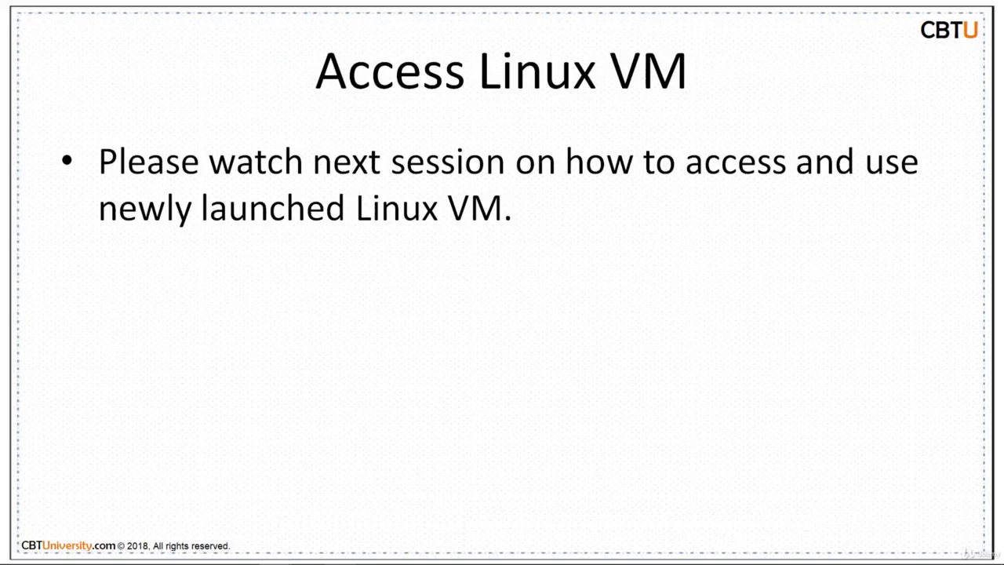